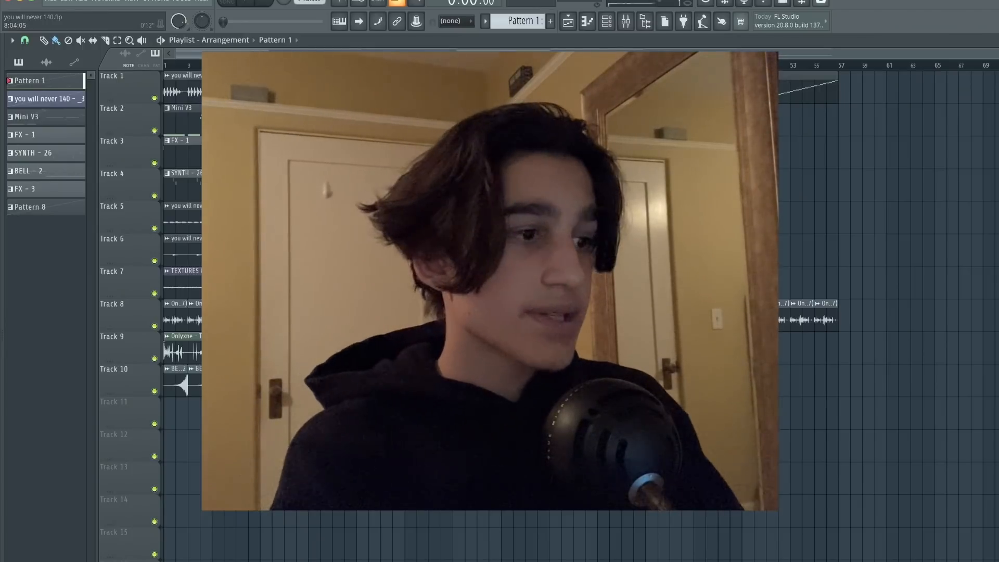
- Play the full arrangement from the start
{"action": "key", "text": "space"}
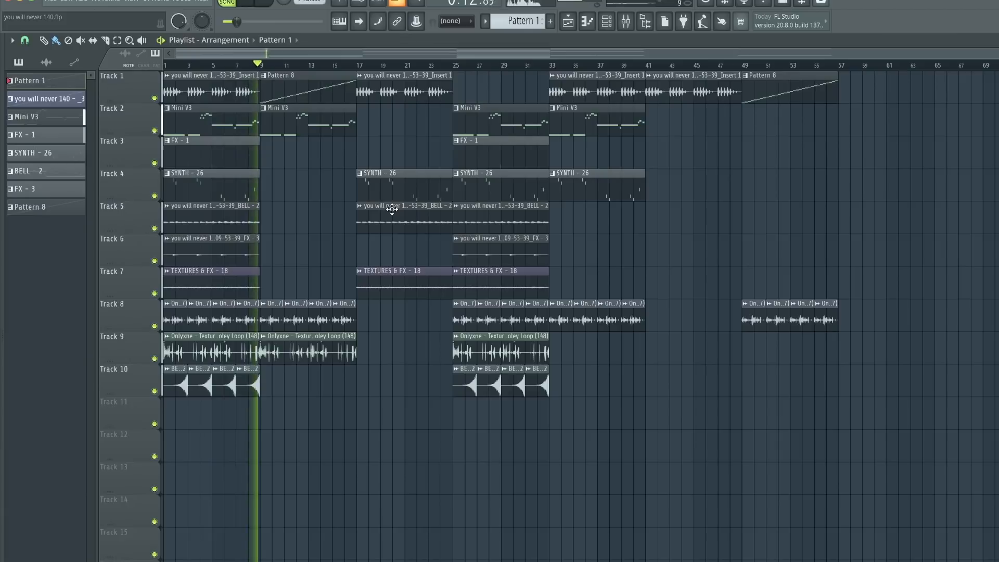
- From the channel rack, inspect the SYNTH - 7 sampler settings, view its notes in the piano roll and play them
{"action": "left_click", "coordinate": [606, 29]}
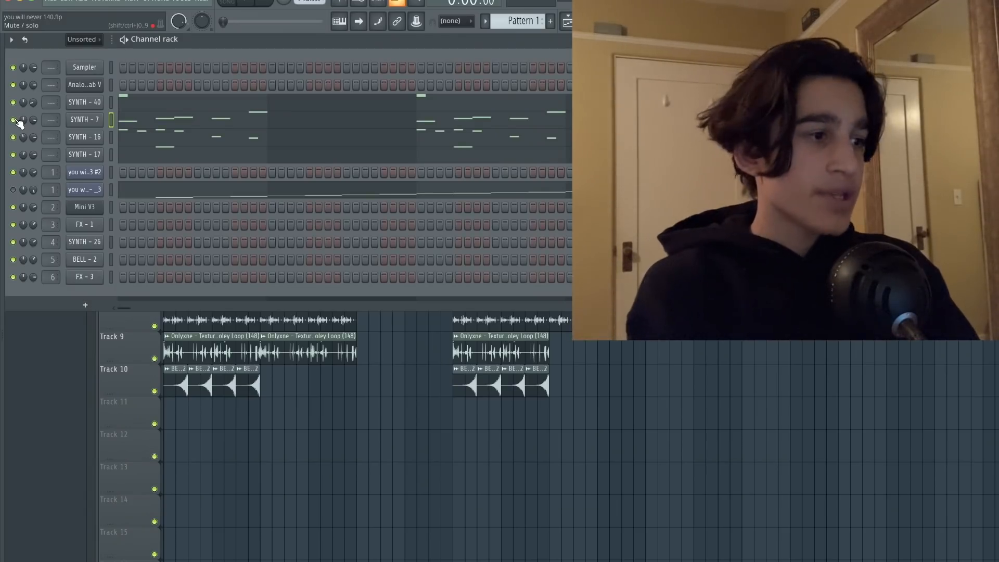
{"action": "left_click", "coordinate": [89, 119]}
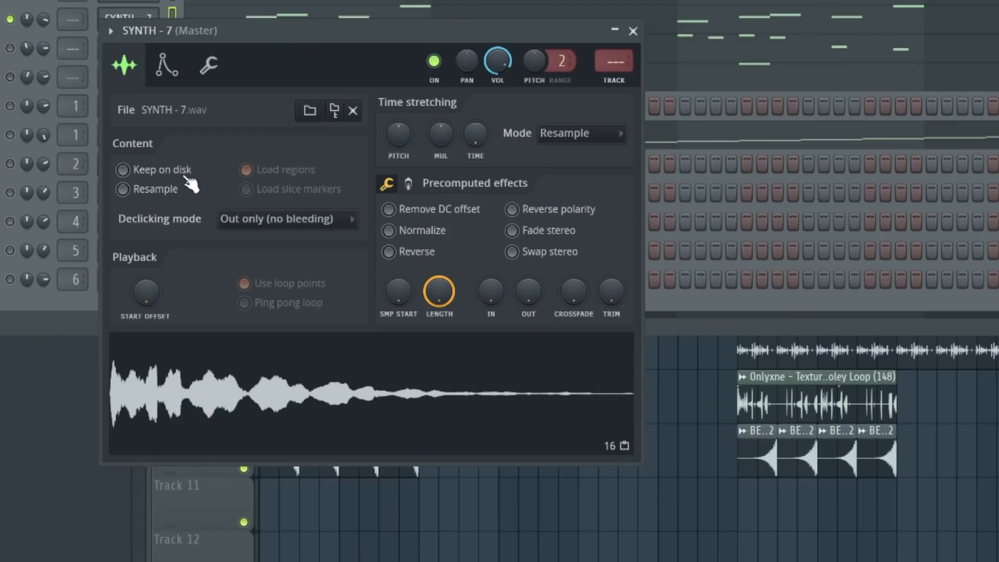
{"action": "key", "text": "Escape"}
{"action": "left_click", "coordinate": [230, 20]}
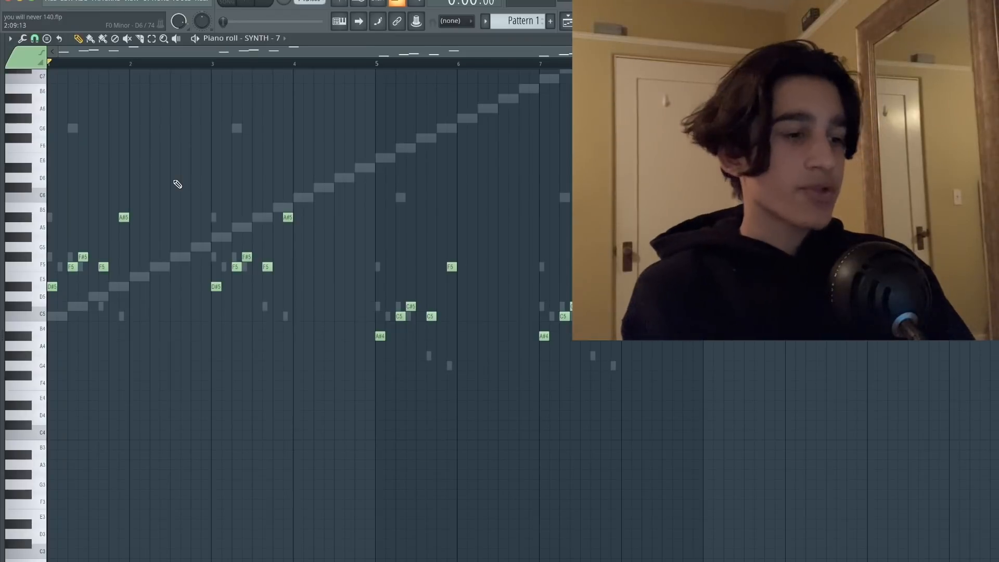
{"action": "key", "text": "space"}
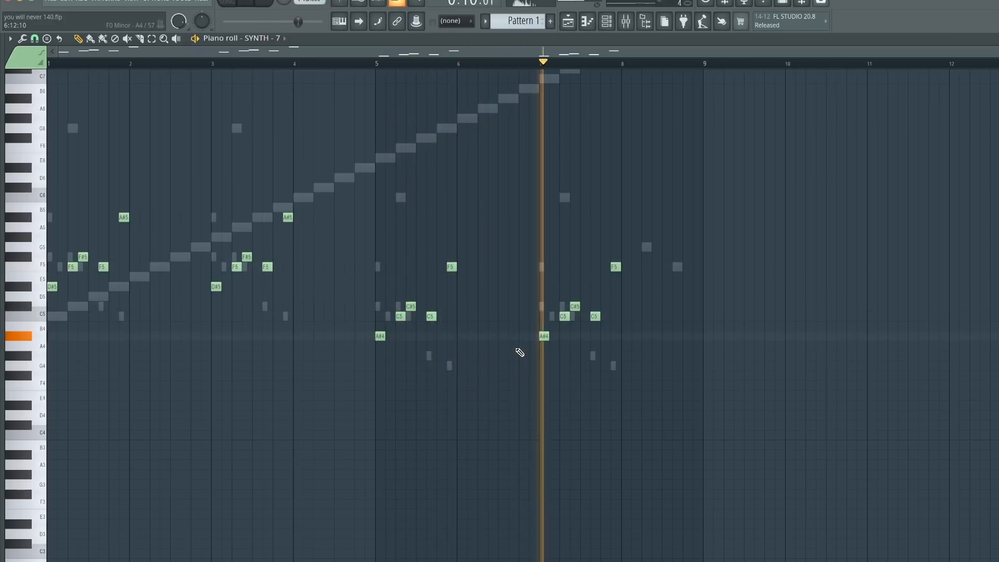
{"action": "key", "text": "Escape"}
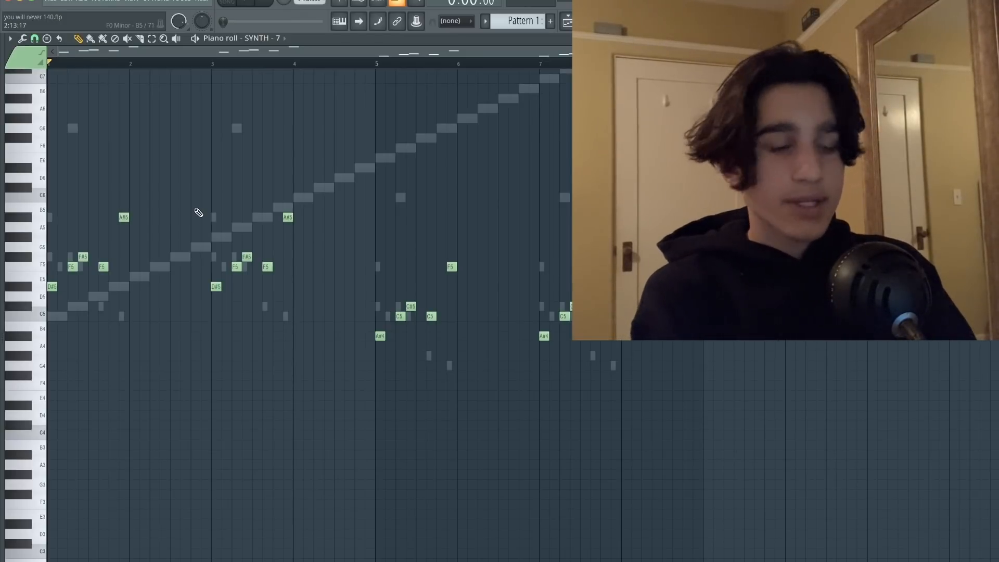
- Inspect the SYNTH - 16 sampler settings, view its notes in the piano roll and play them
{"action": "key", "text": "Escape"}
{"action": "left_click", "coordinate": [87, 138]}
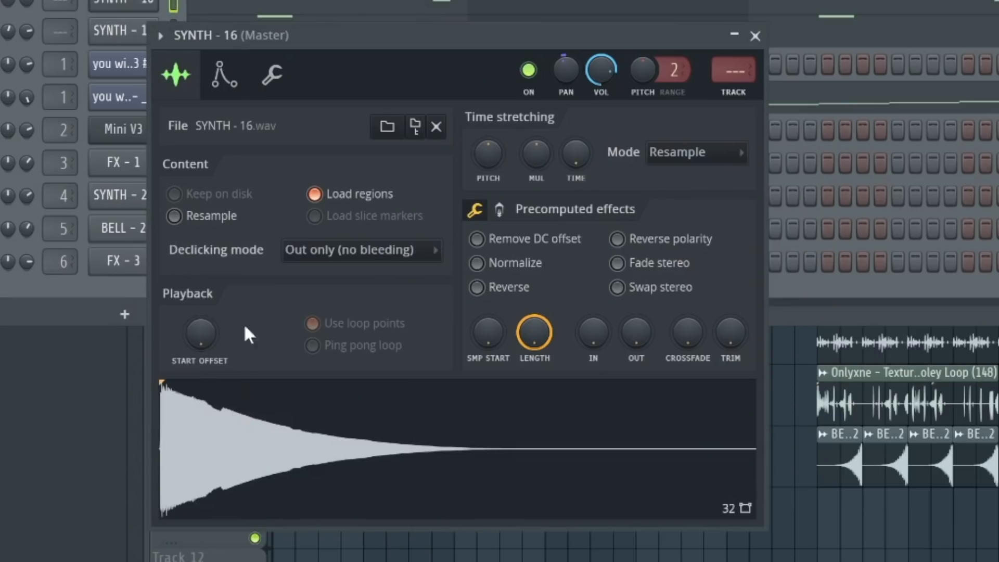
{"action": "key", "text": "Escape"}
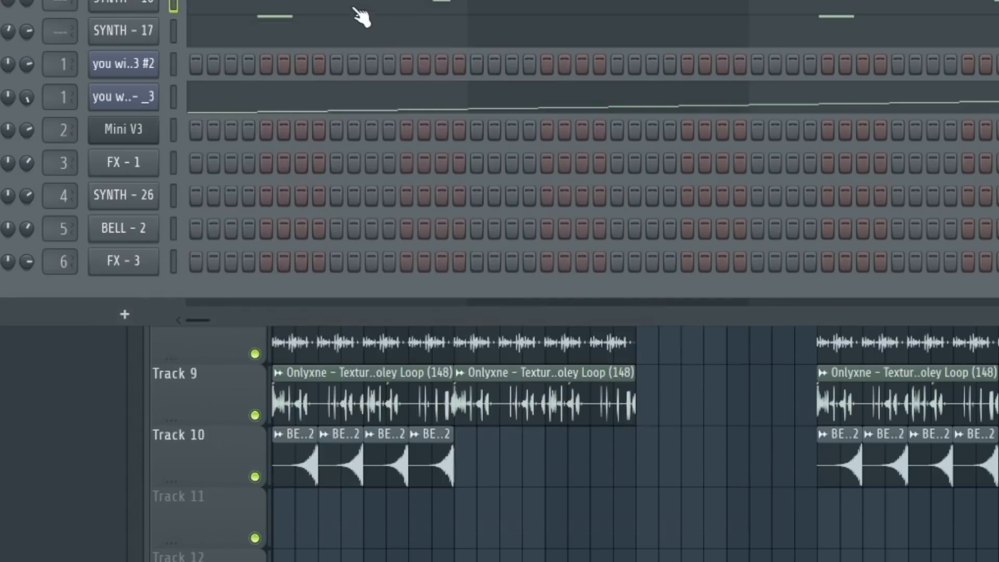
{"action": "left_click", "coordinate": [210, 142]}
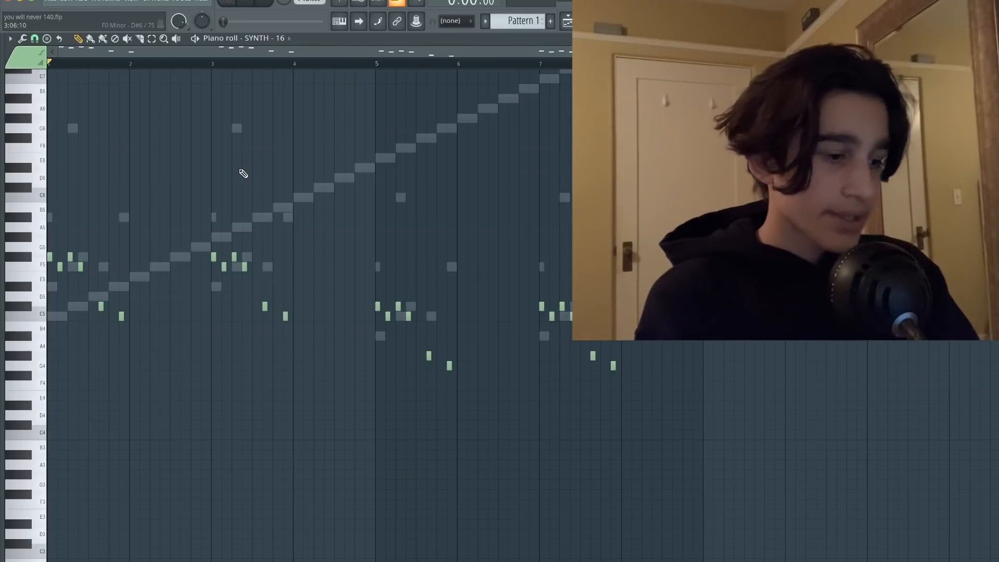
{"action": "key", "text": "space"}
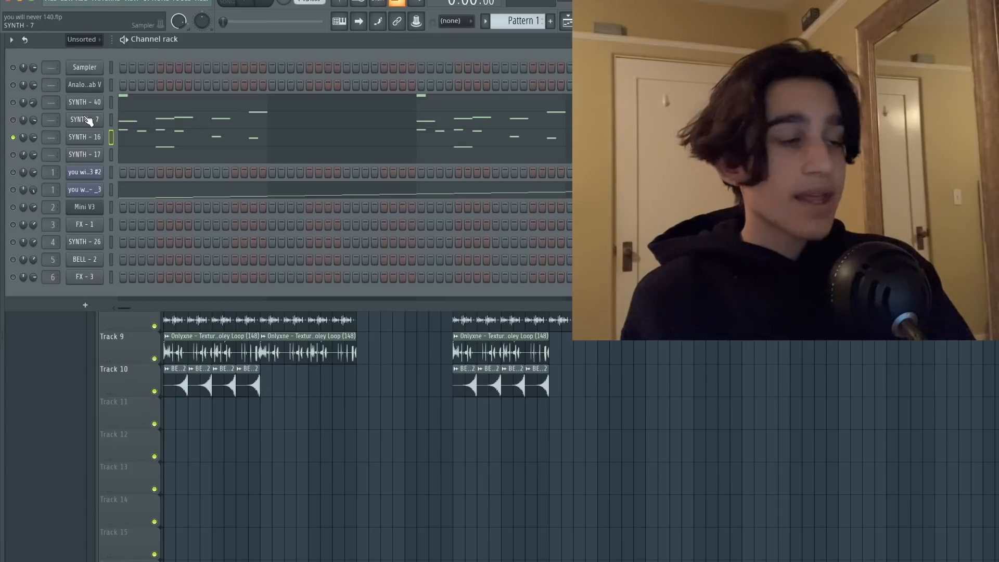
- View the SYNTH - 40 notes in the piano roll and play them
{"action": "left_click", "coordinate": [153, 104]}
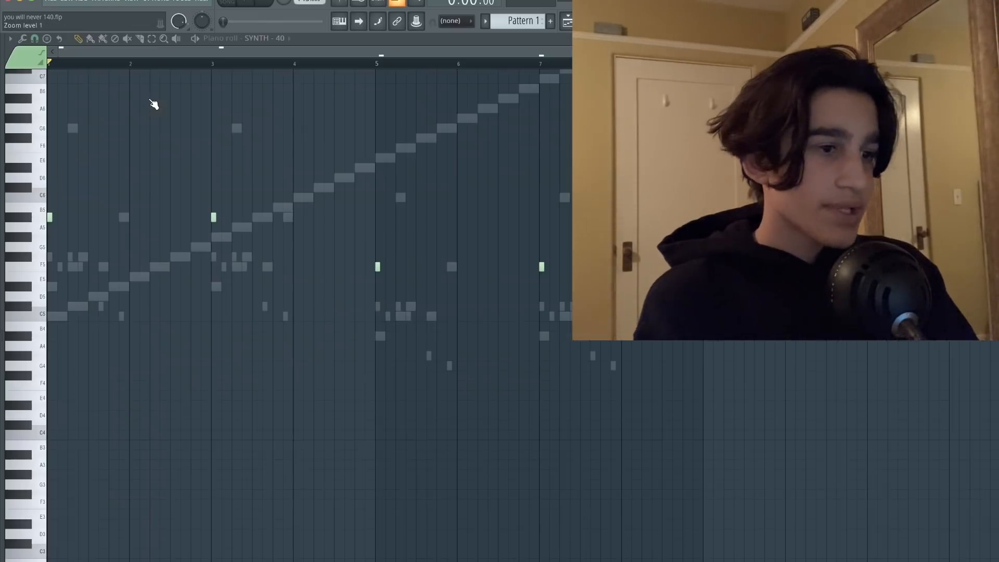
{"action": "key", "text": "Escape"}
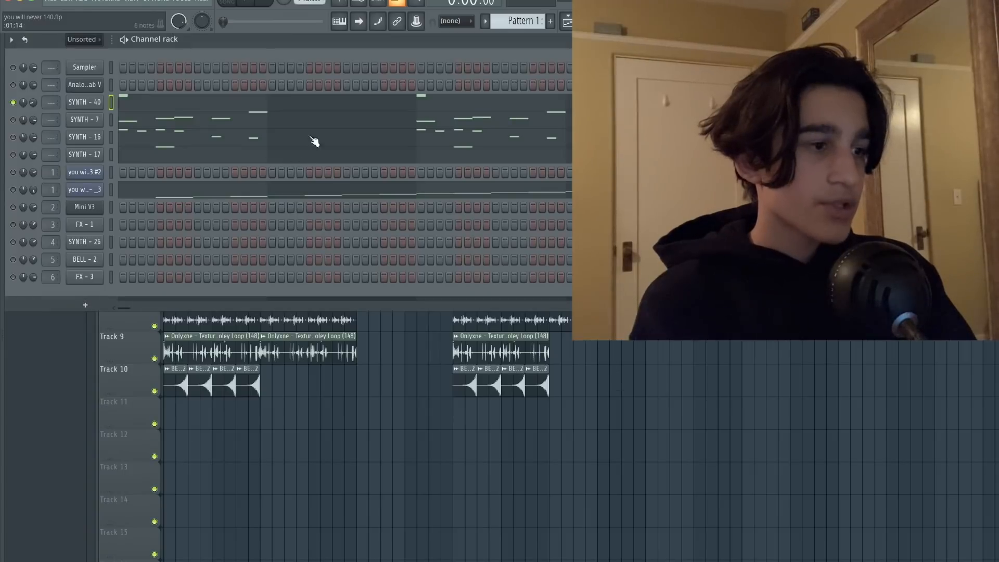
{"action": "left_click", "coordinate": [206, 111]}
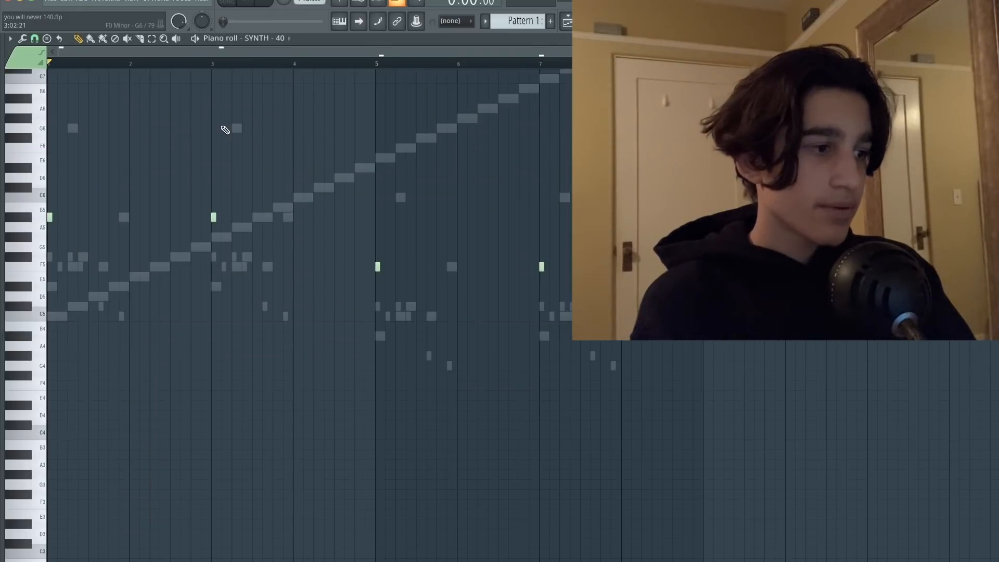
{"action": "key", "text": "space"}
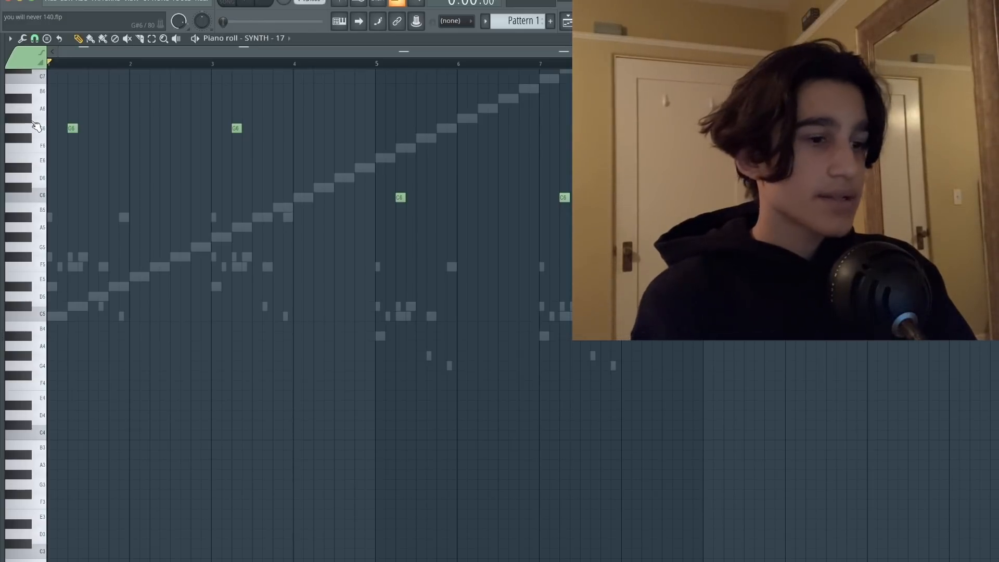
- Play the SYNTH - 17 notes, followed by all the synth layers of Pattern 1 together
{"action": "key", "text": "space"}
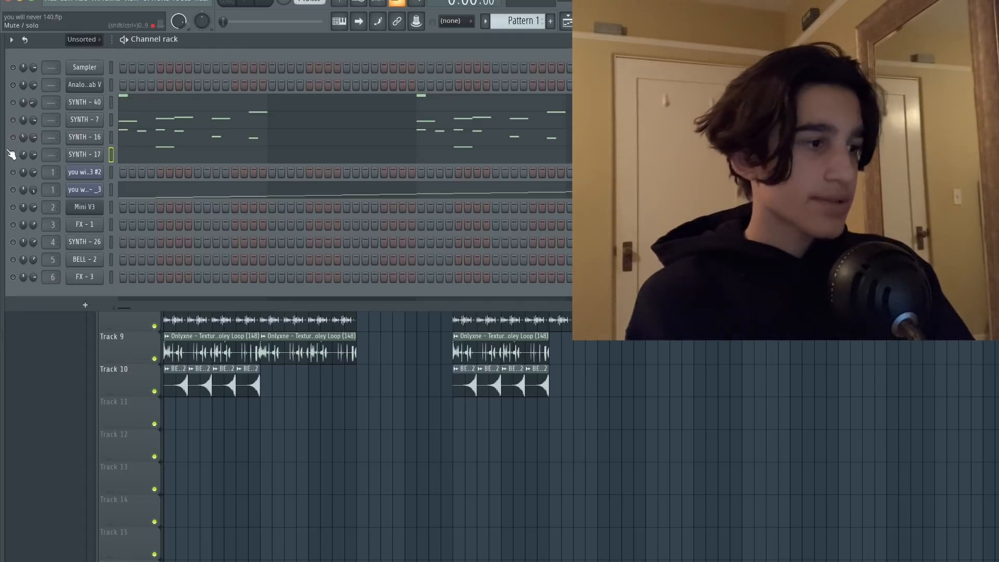
{"action": "key", "text": "space"}
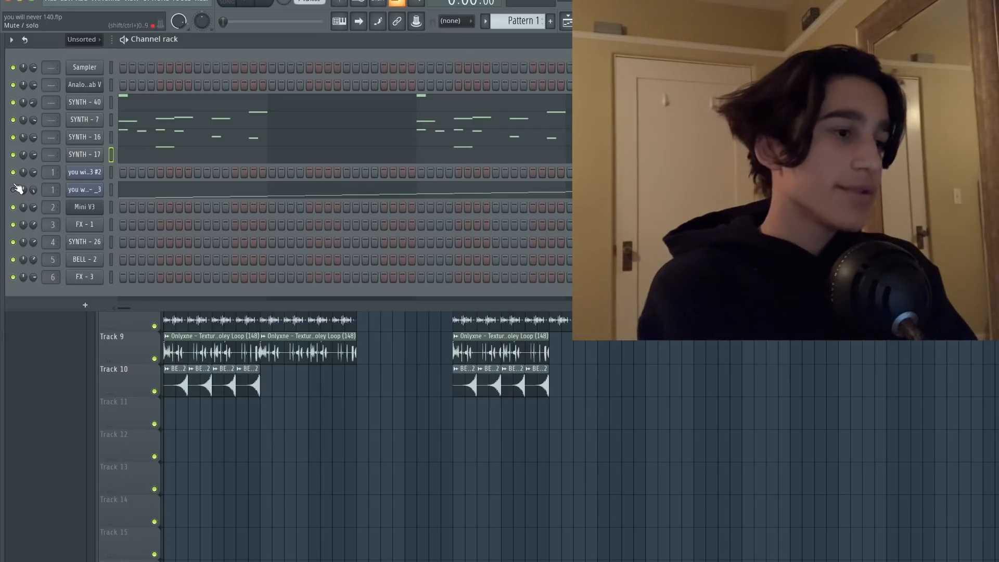
- Inspect the Fruity Slicer channel "you will never 140 - _3", view its sliced beats in the piano roll and play them
{"action": "left_click", "coordinate": [83, 190]}
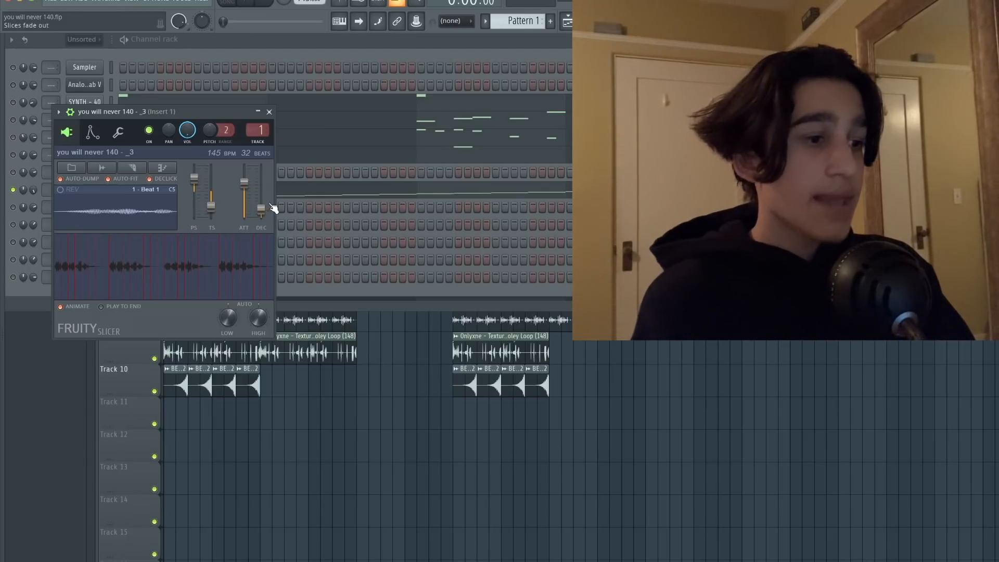
{"action": "key", "text": "F7"}
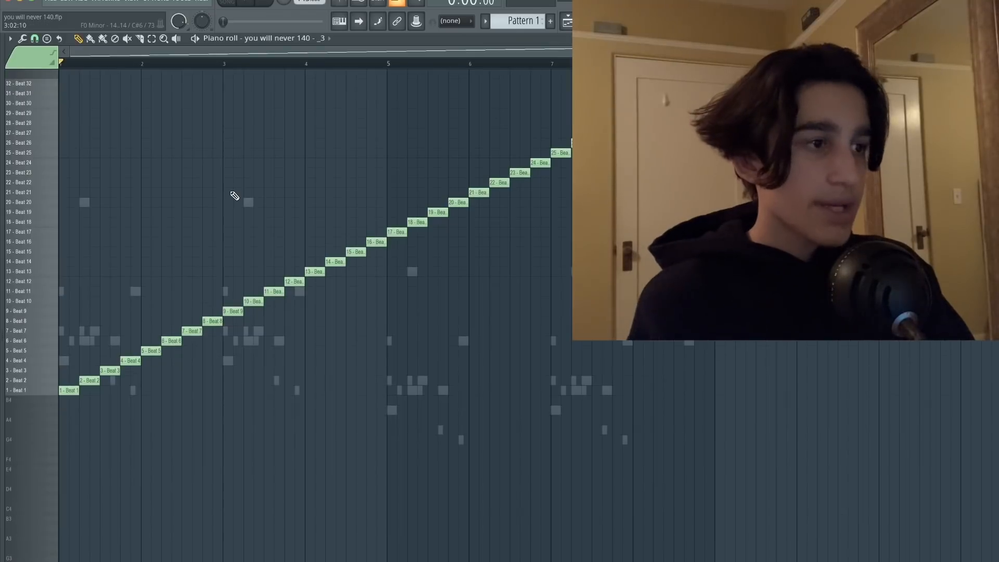
{"action": "key", "text": "space"}
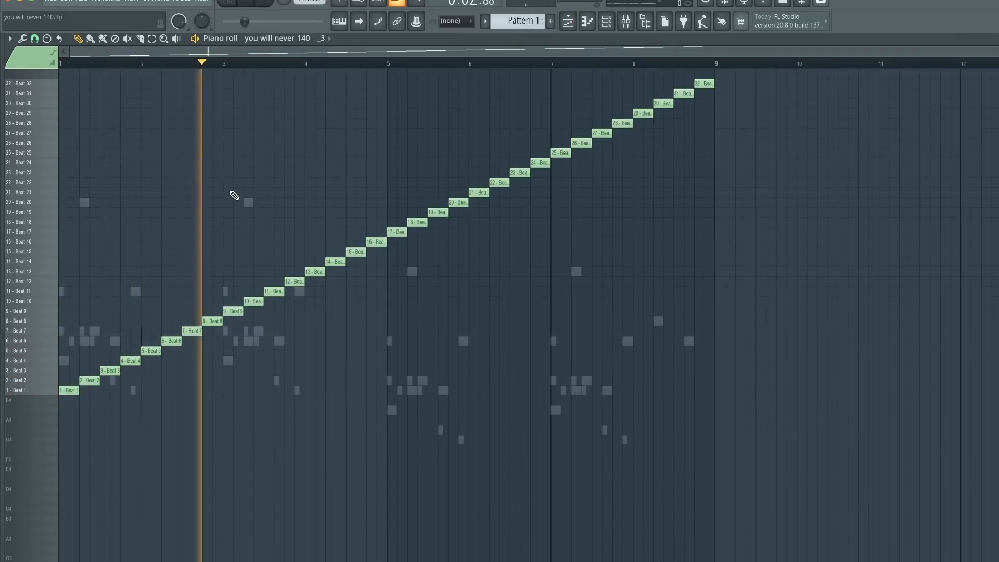
- Review the PanCake2 and Fruity Delay 3 effect settings on mixer Insert 1
{"action": "scroll", "coordinate": [235, 196], "scroll_direction": "down", "scroll_amount": 1}
{"action": "scroll", "coordinate": [235, 196], "scroll_direction": "up", "scroll_amount": 1}
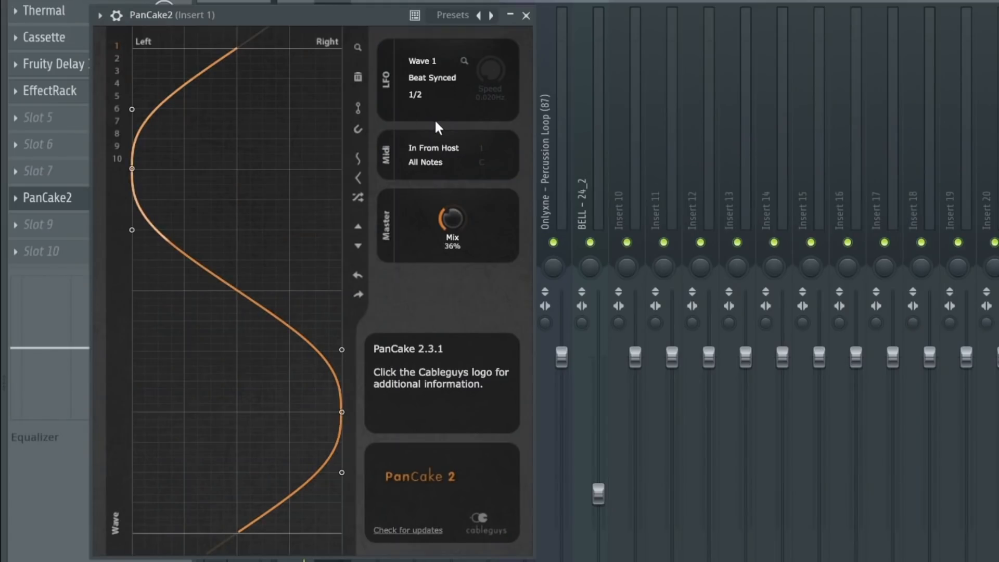
{"action": "left_click", "coordinate": [33, 131]}
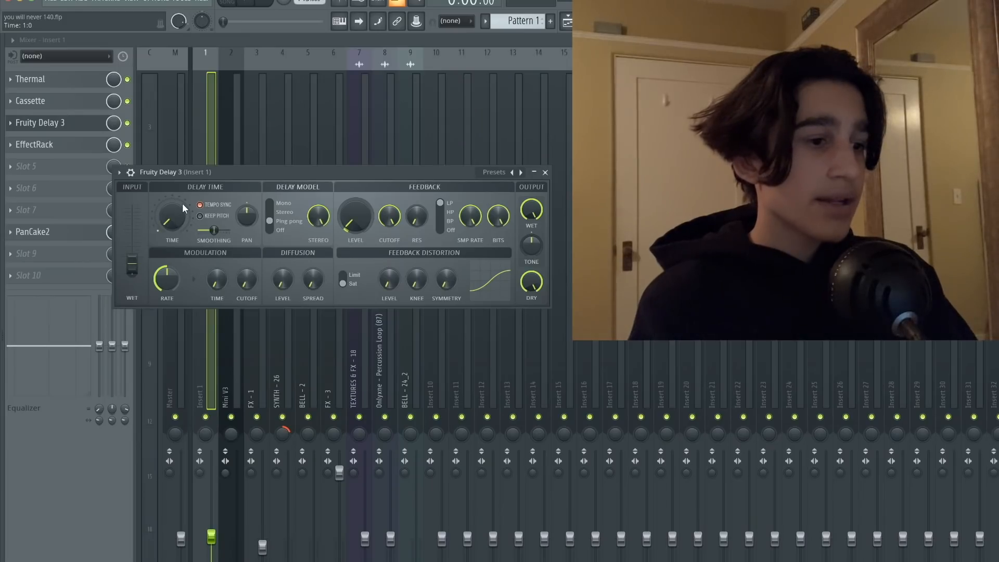
{"action": "key", "text": "Escape"}
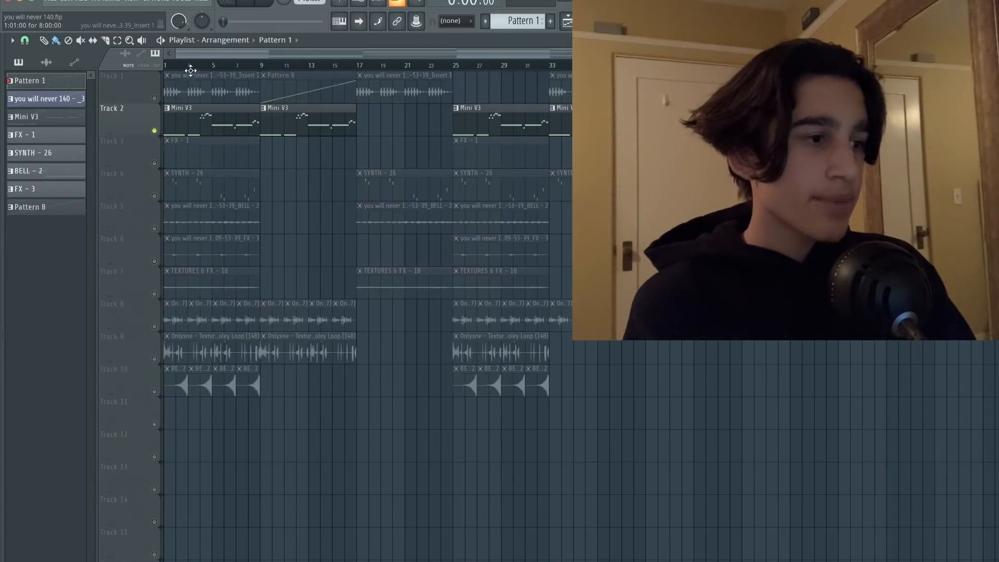
- In song mode, open the Mini V3 pattern's notes, inspect its synth's Memory preset and play the bass line
{"action": "left_click", "coordinate": [228, 2]}
{"action": "double_click", "coordinate": [228, 124]}
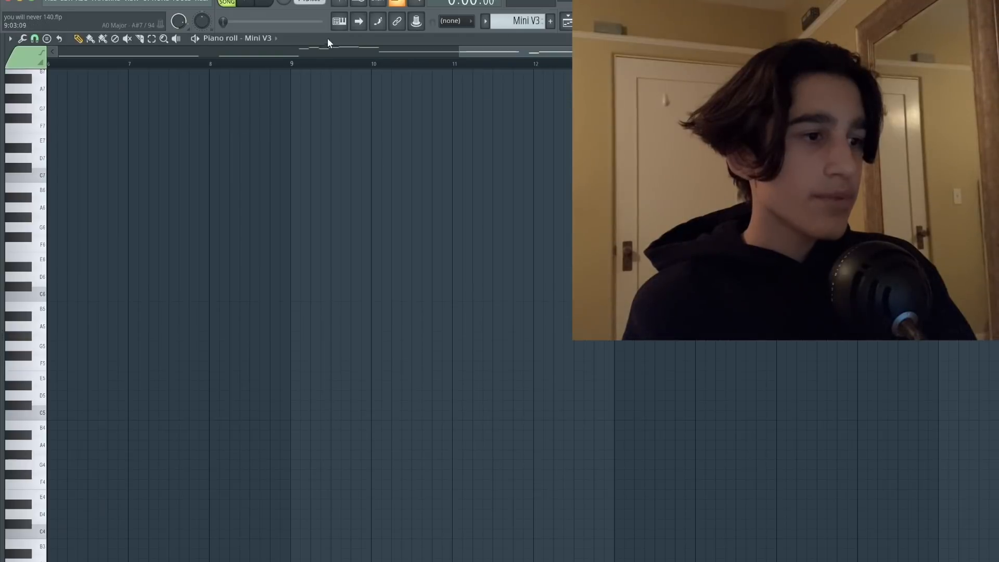
{"action": "left_click", "coordinate": [276, 38]}
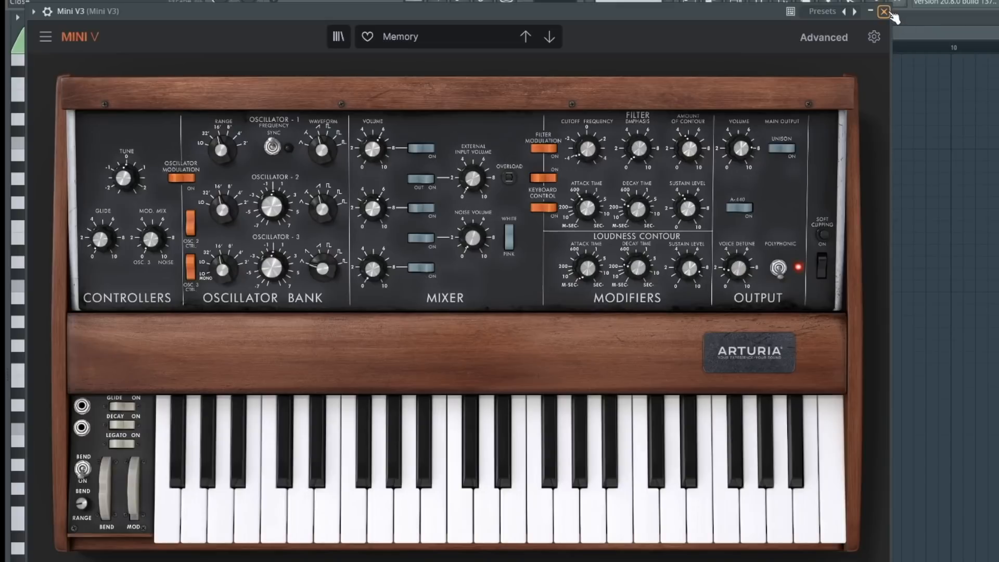
{"action": "left_click", "coordinate": [884, 12]}
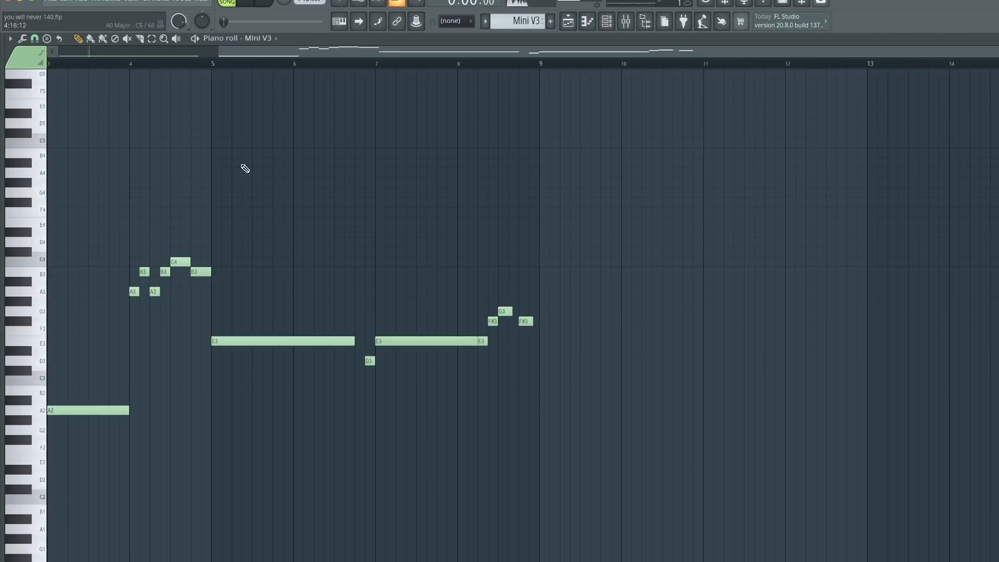
{"action": "key", "text": "space"}
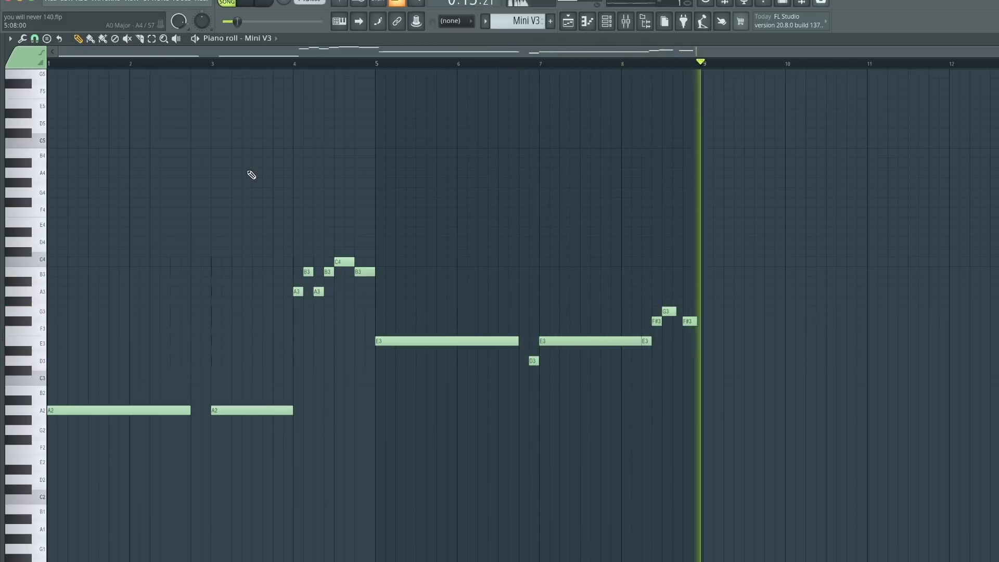
{"action": "key", "text": "Escape"}
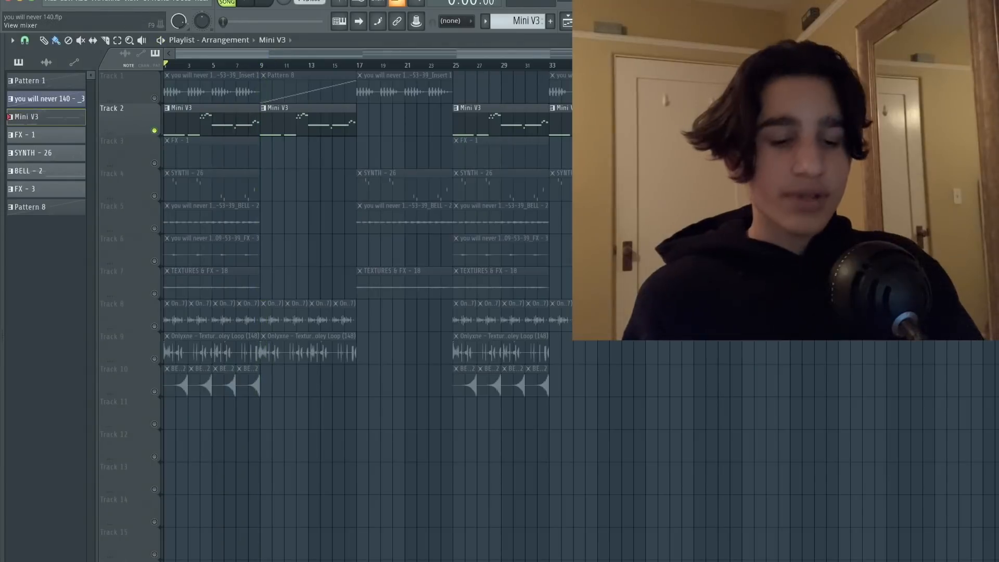
- Review the RBass Stereo and Fruity parametric EQ 2 settings on the Mini V3 mixer track
{"action": "key", "text": "F9"}
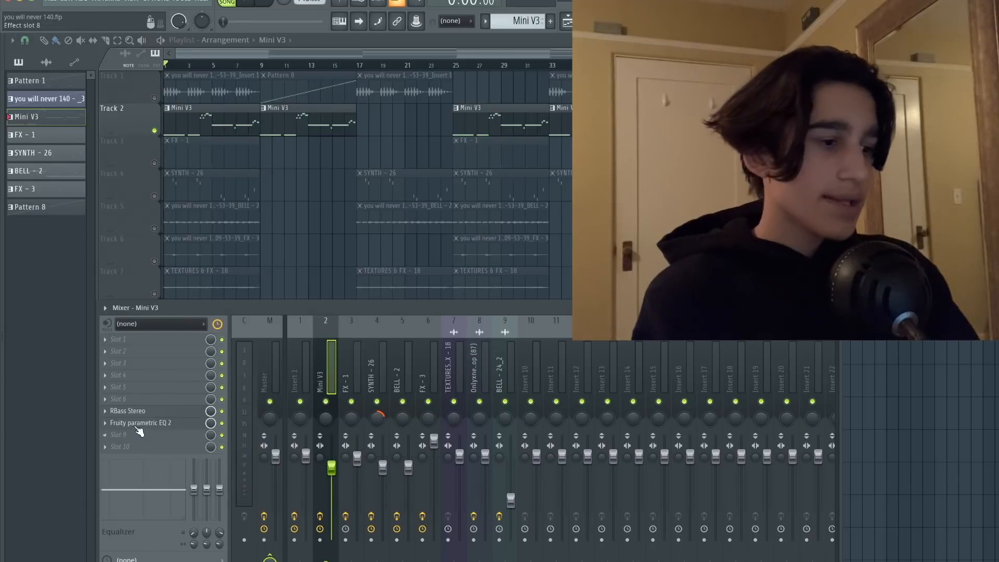
{"action": "left_click", "coordinate": [144, 413]}
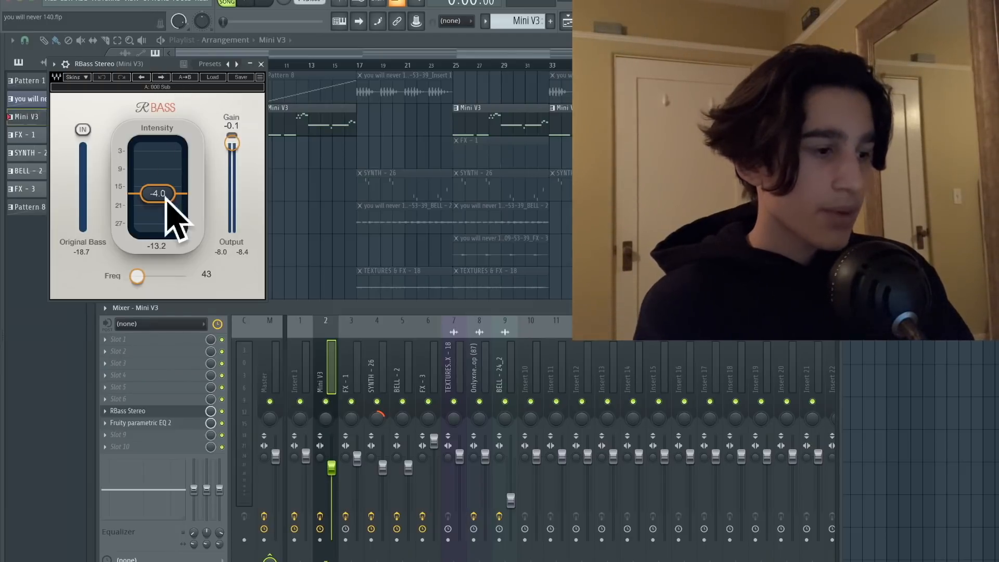
{"action": "key", "text": "Escape"}
{"action": "left_click", "coordinate": [144, 423]}
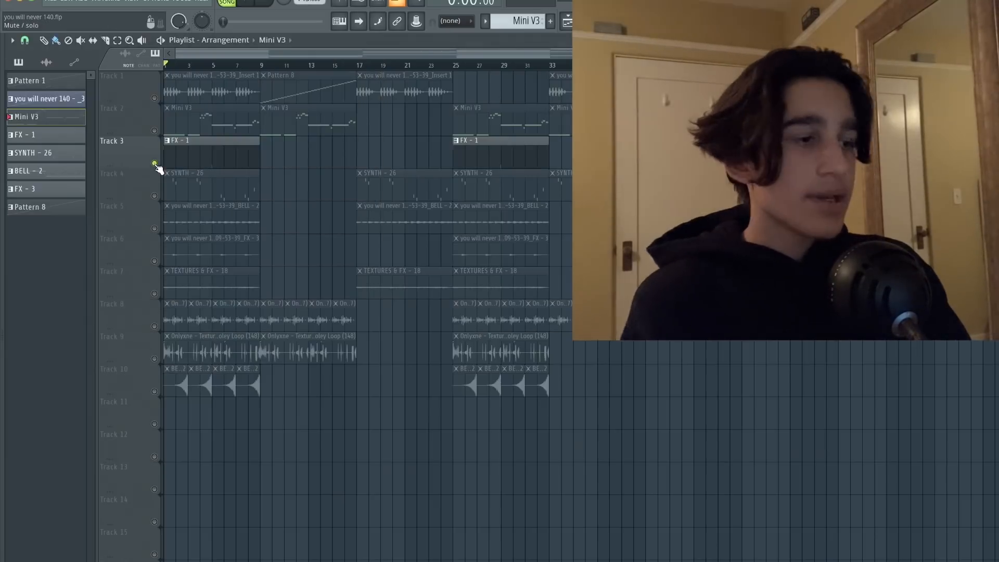
- View the soloed FX - 1 pattern's notes in the piano roll and play them
{"action": "double_click", "coordinate": [159, 166]}
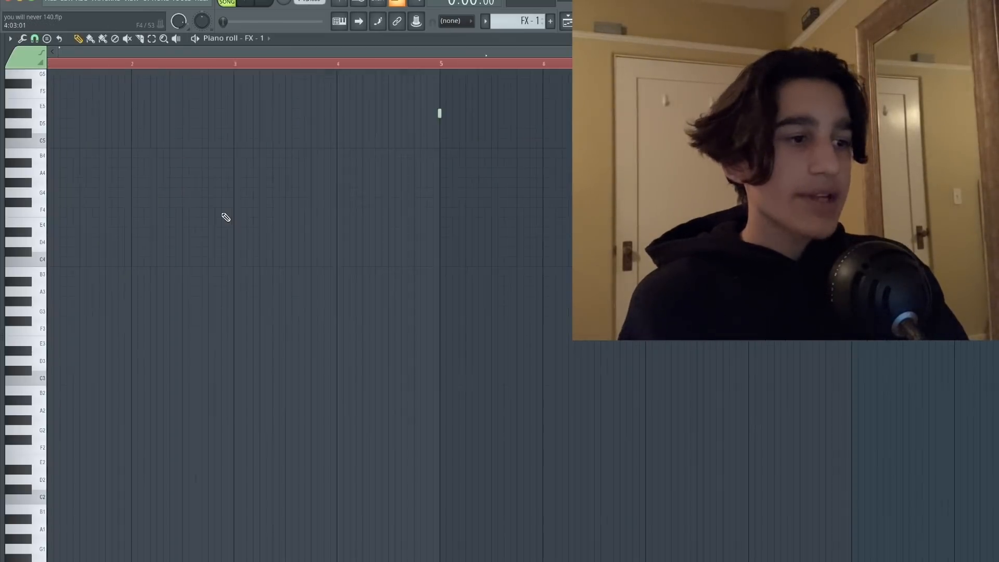
{"action": "scroll", "coordinate": [265, 160], "scroll_direction": "up", "scroll_amount": 3}
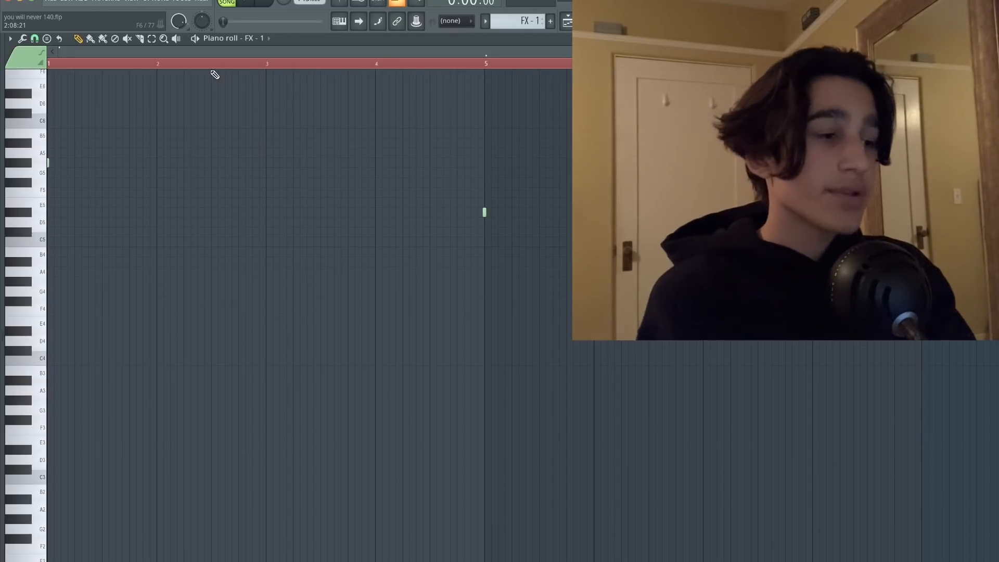
{"action": "key", "text": "space"}
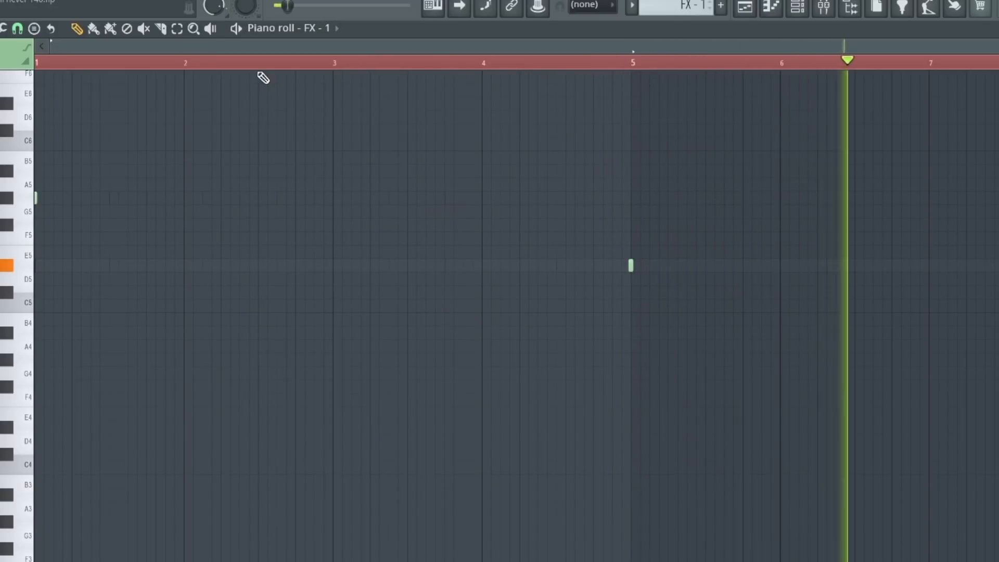
- Close the FX - 1 piano roll and review the Fruity parametric EQ 2 on the FX - 1 mixer track
{"action": "key", "text": "F7"}
{"action": "left_click", "coordinate": [744, 6]}
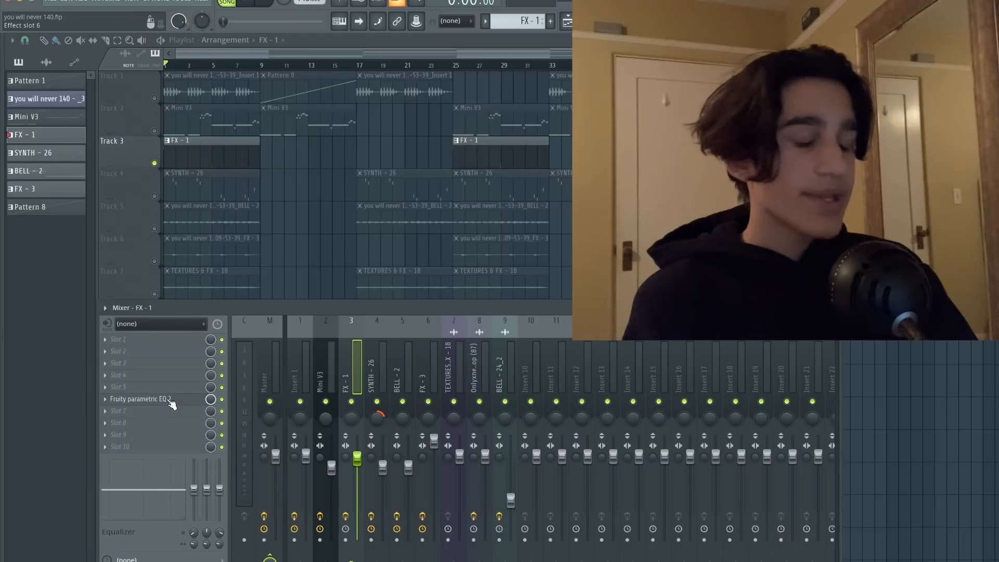
{"action": "left_click", "coordinate": [171, 400]}
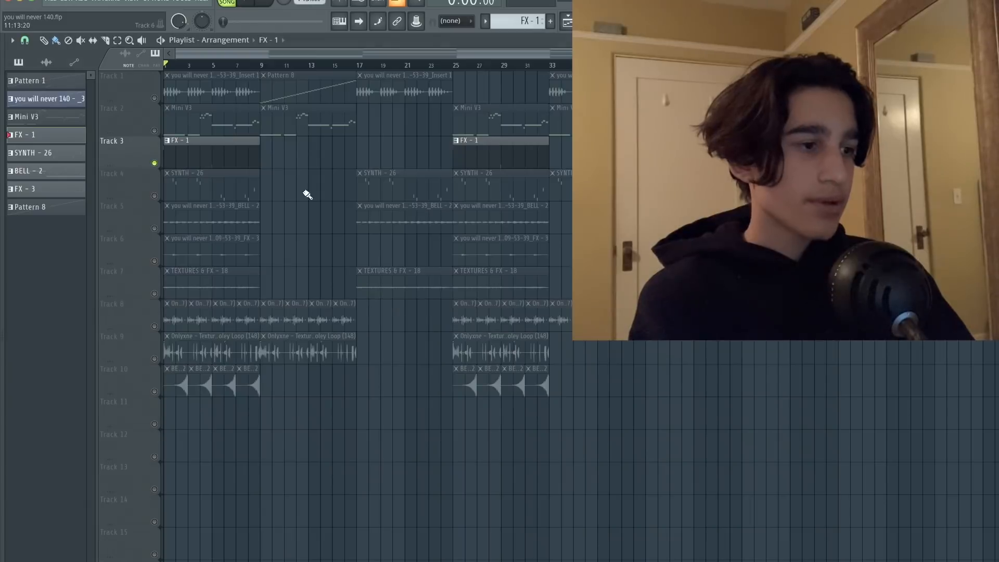
- View the SYNTH - 26 pattern's notes in the piano roll and play the layer from the playlist
{"action": "double_click", "coordinate": [205, 187]}
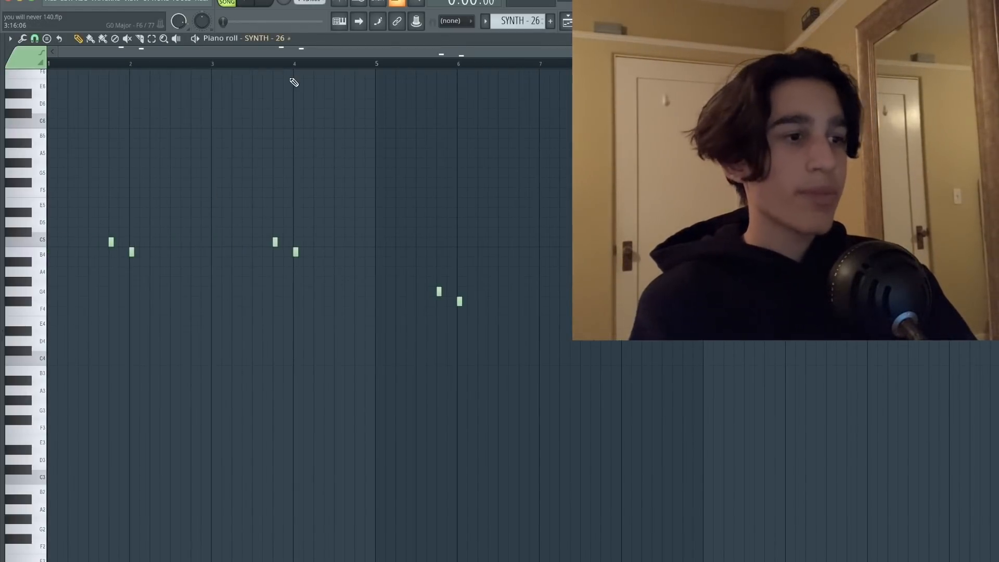
{"action": "key", "text": "space"}
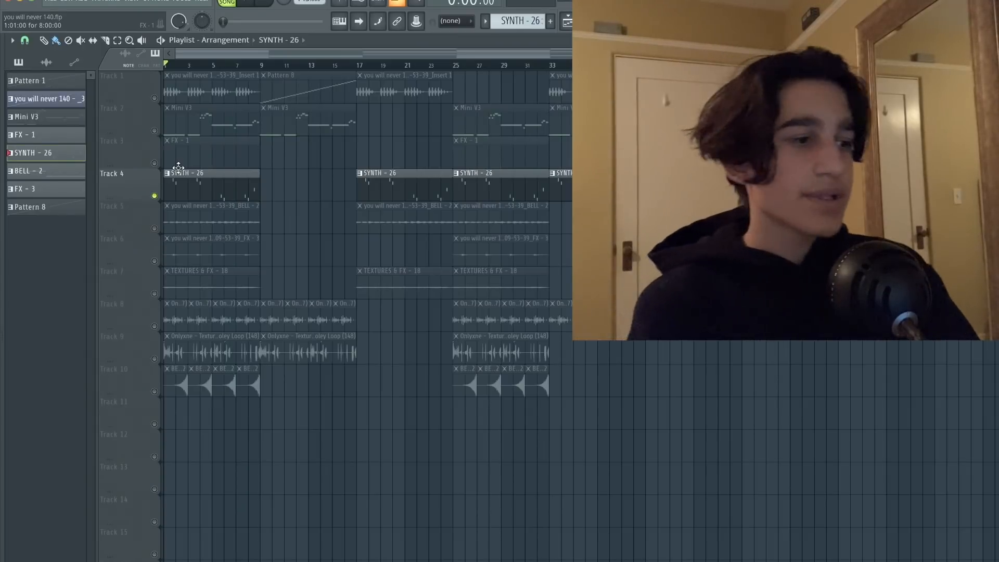
{"action": "double_click", "coordinate": [170, 183]}
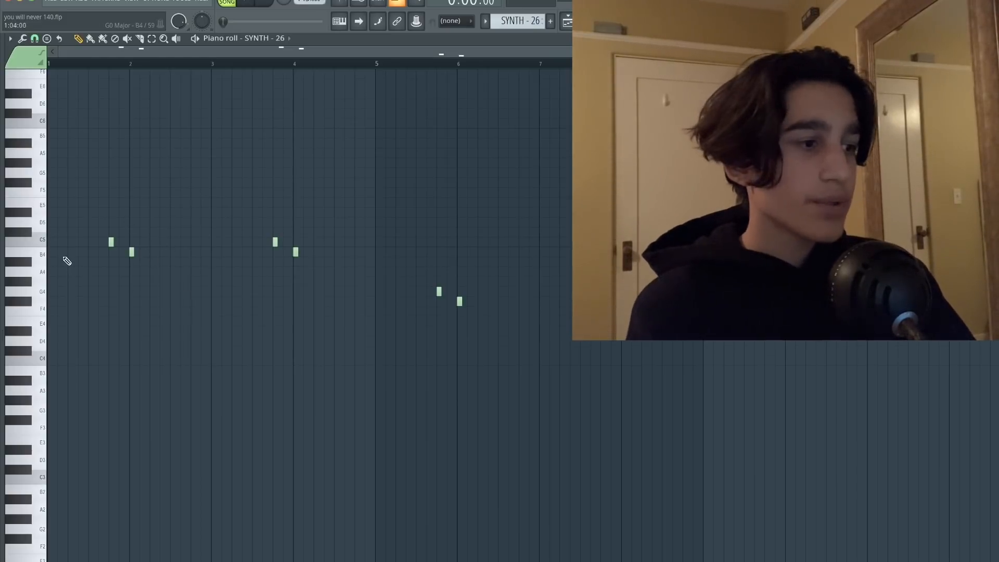
{"action": "key", "text": "F7"}
- Review the effects on the SYNTH - 26 mixer track, including RC-20 Retro Color and Rev SPRING-636
{"action": "key", "text": "F9"}
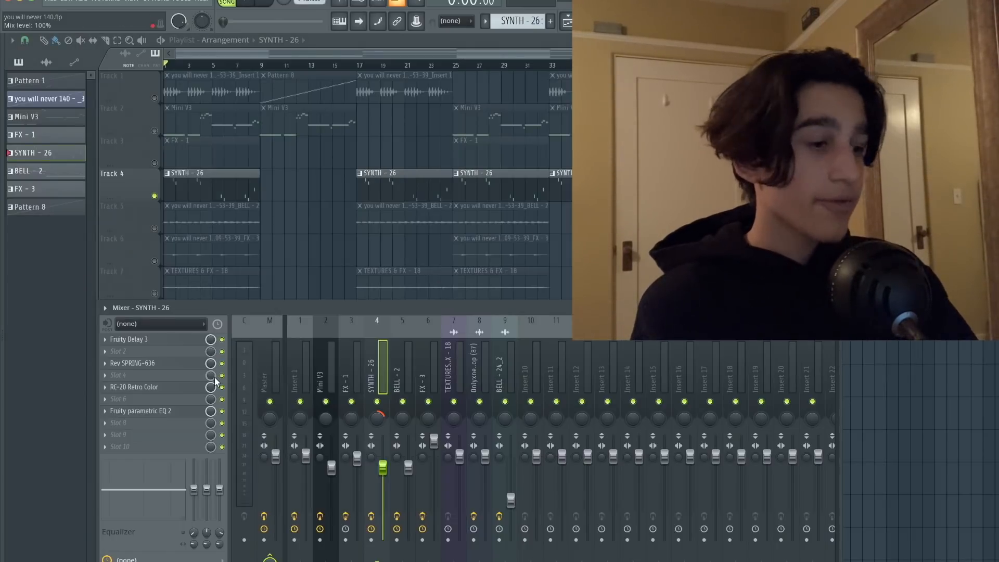
{"action": "left_click", "coordinate": [177, 411]}
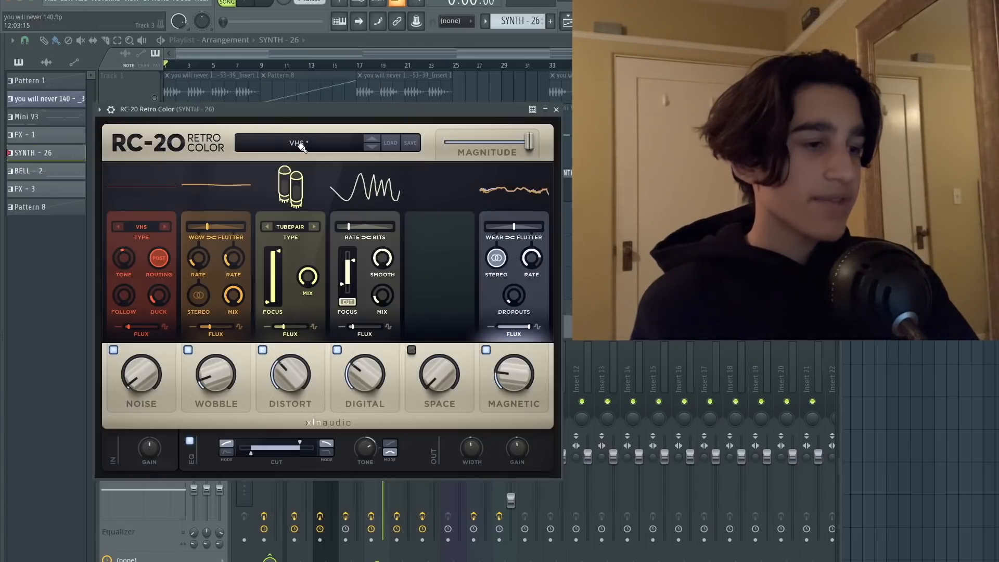
{"action": "left_click", "coordinate": [173, 361]}
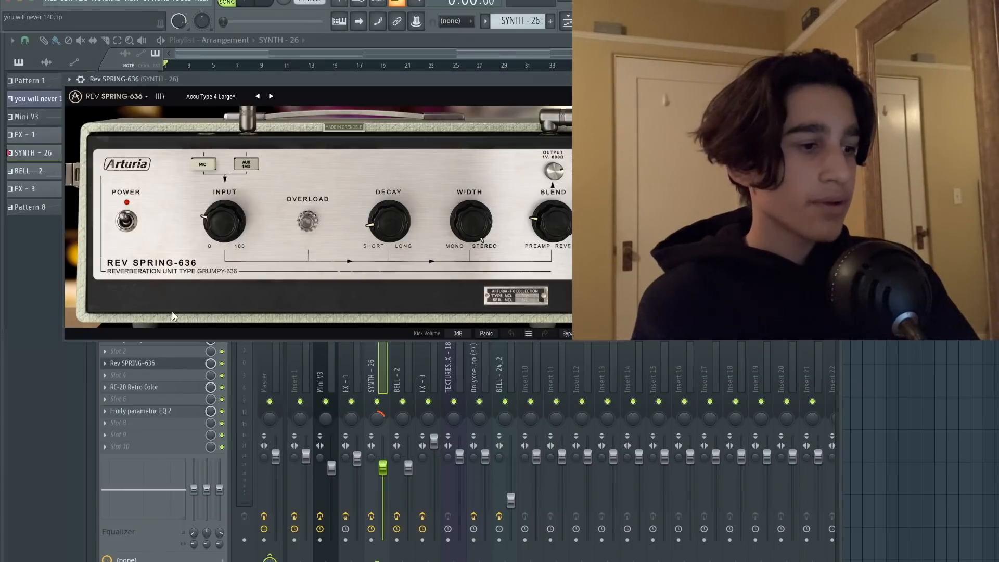
{"action": "left_click", "coordinate": [168, 362]}
{"action": "left_click", "coordinate": [152, 341]}
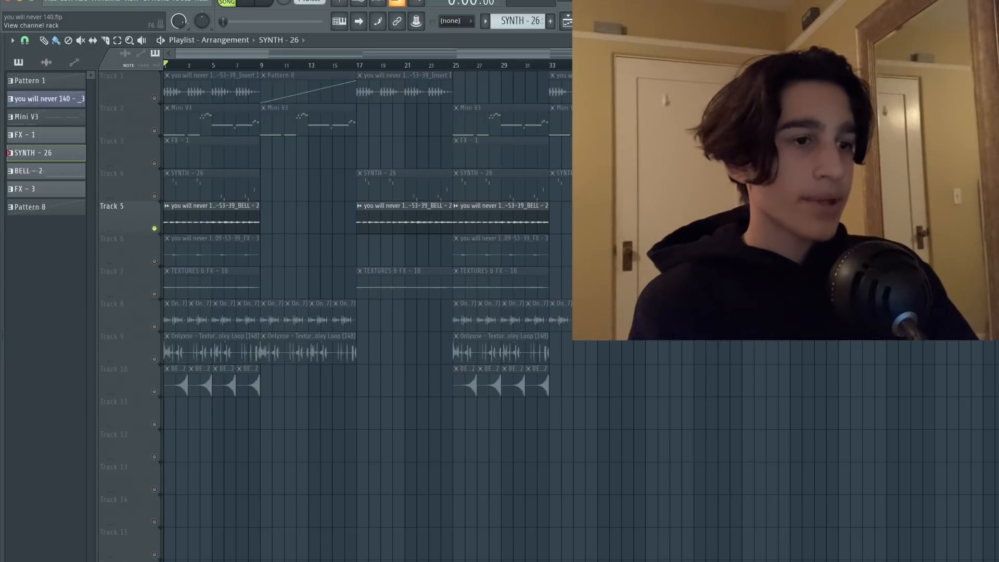
- Check the channel rack and play the soloed BELL - 2 audio clip on Track 5
{"action": "left_click", "coordinate": [606, 21]}
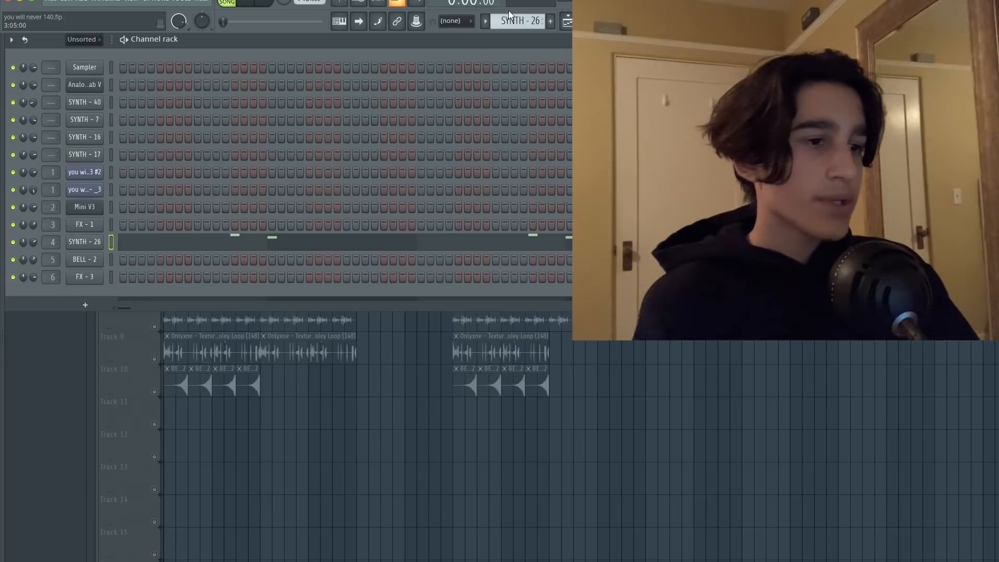
{"action": "left_click", "coordinate": [606, 21]}
{"action": "left_click", "coordinate": [208, 231]}
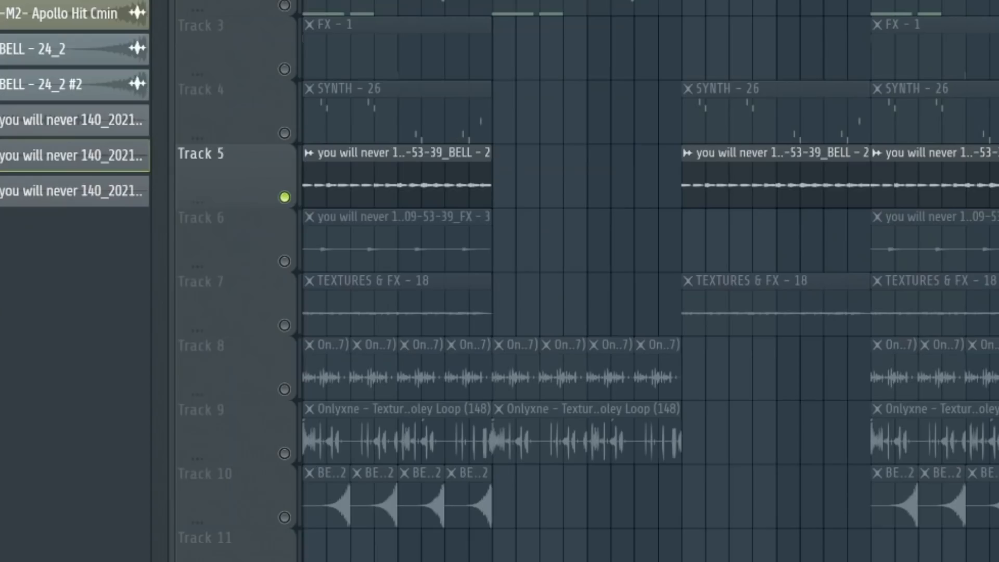
{"action": "key", "text": "space"}
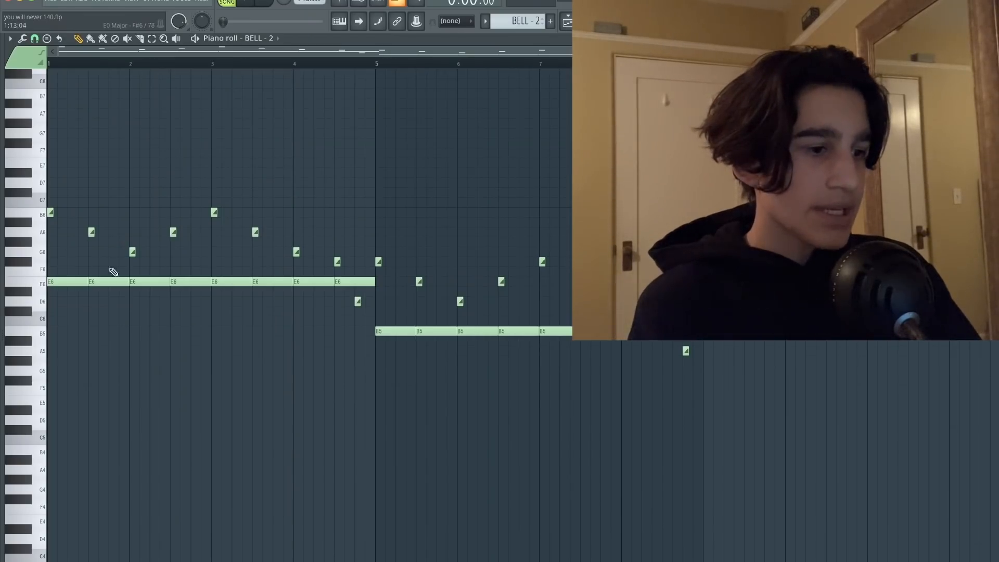
- Examine the melody and sustained notes of the BELL - 2 pattern in the piano roll
{"action": "scroll", "coordinate": [94, 258], "scroll_direction": "up", "scroll_amount": 3}
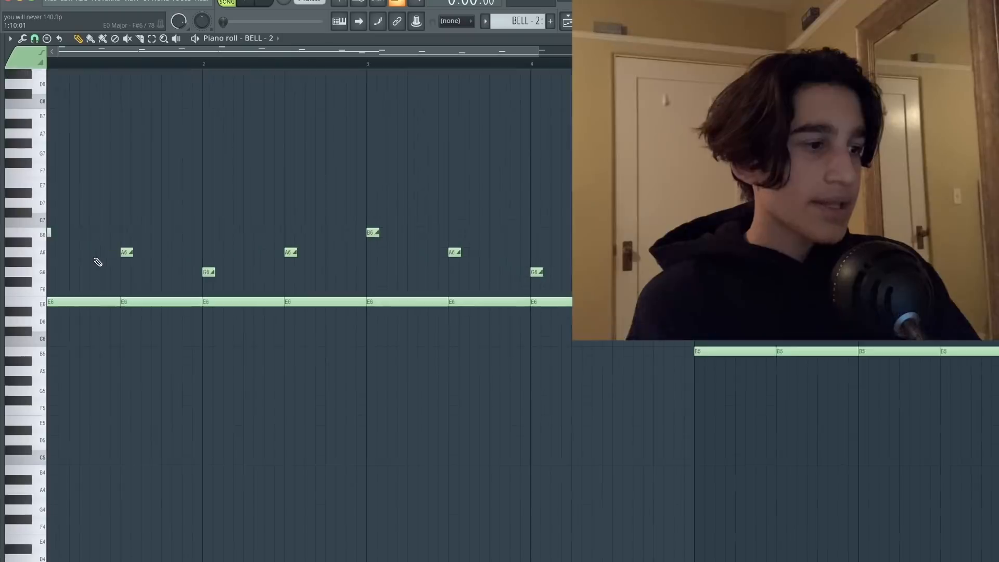
{"action": "scroll", "coordinate": [38, 244], "scroll_direction": "up", "scroll_amount": 2}
{"action": "scroll", "coordinate": [46, 240], "scroll_direction": "down", "scroll_amount": 4}
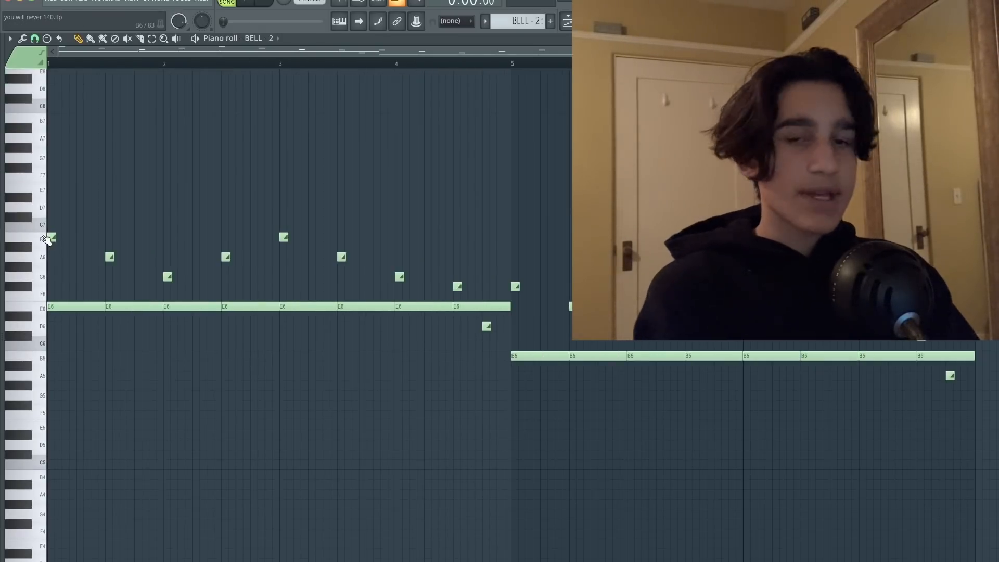
{"action": "scroll", "coordinate": [45, 239], "scroll_direction": "down", "scroll_amount": 2}
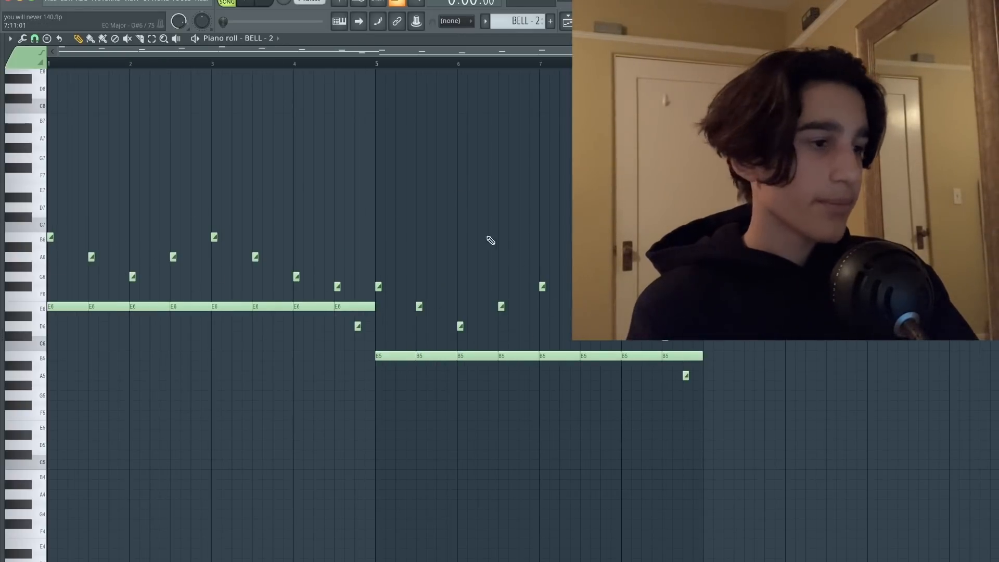
- Return to the playlist, play the soloed FX - 3 audio on Track 6 and inspect its sample settings
{"action": "key", "text": "F5"}
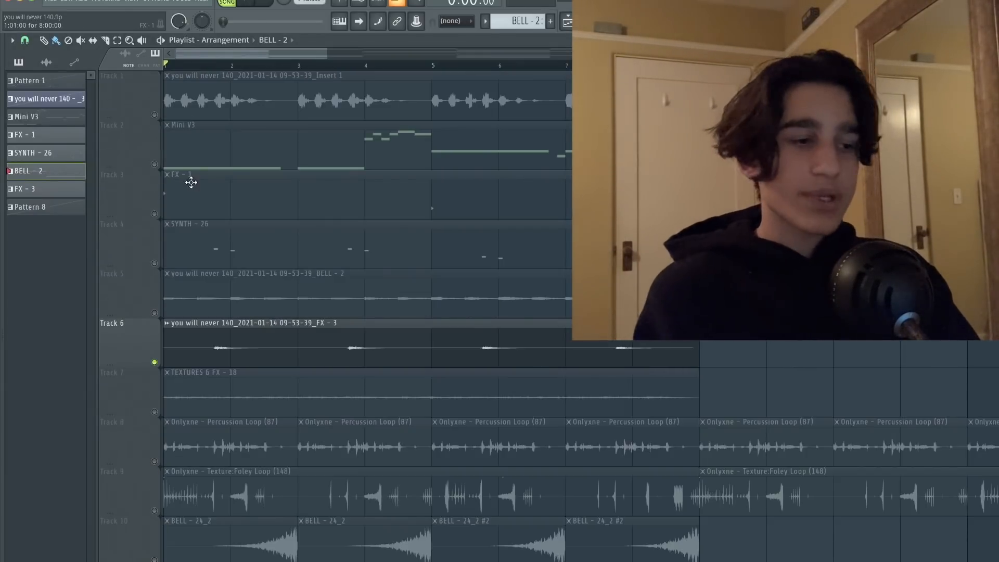
{"action": "key", "text": "space"}
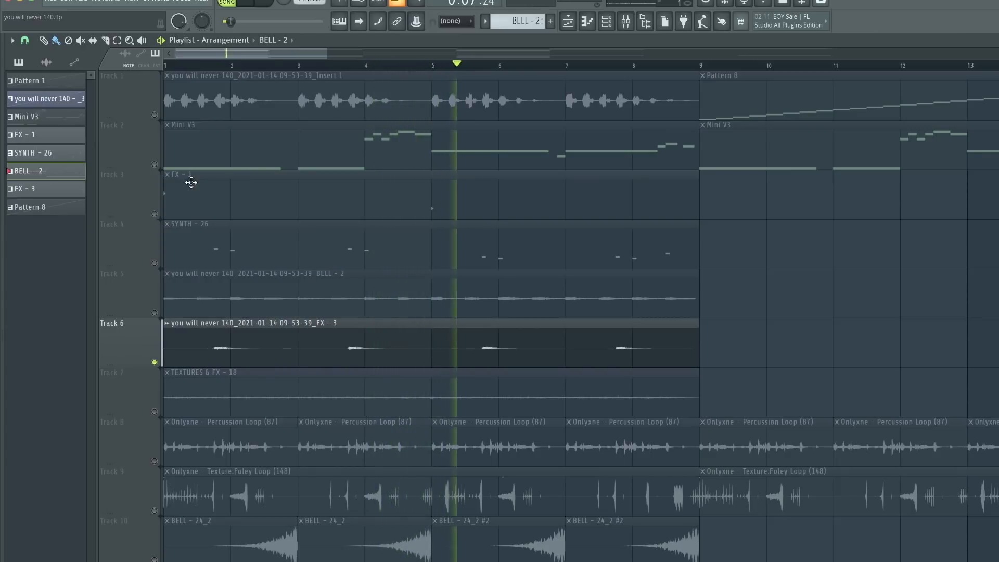
{"action": "scroll", "coordinate": [191, 182], "scroll_direction": "down", "scroll_amount": 3}
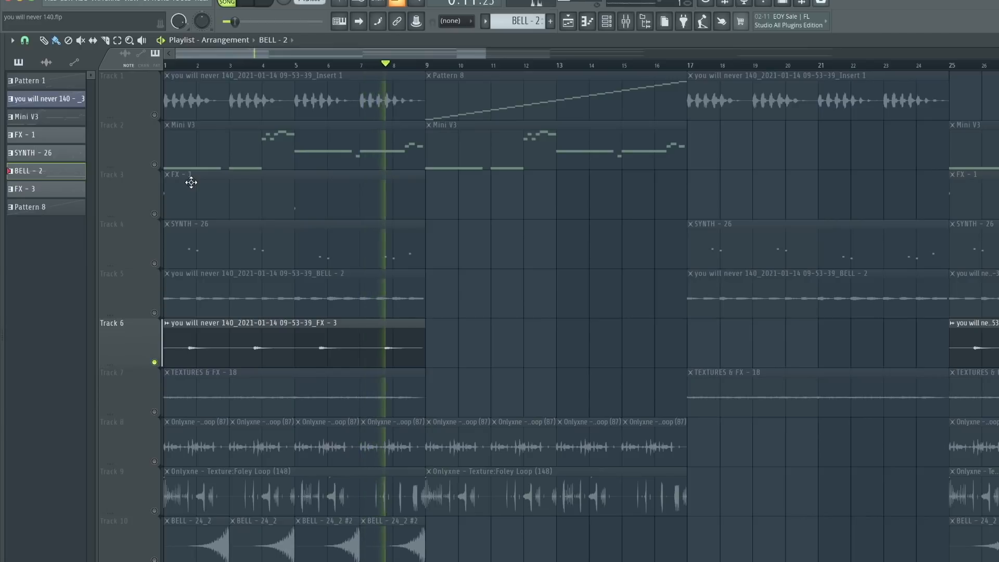
{"action": "key", "text": "space"}
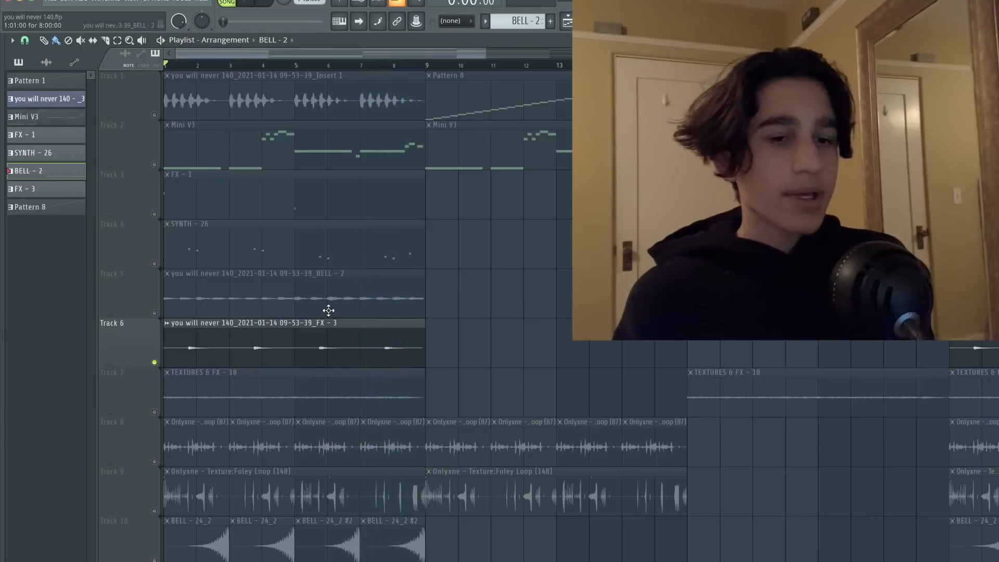
{"action": "double_click", "coordinate": [296, 321]}
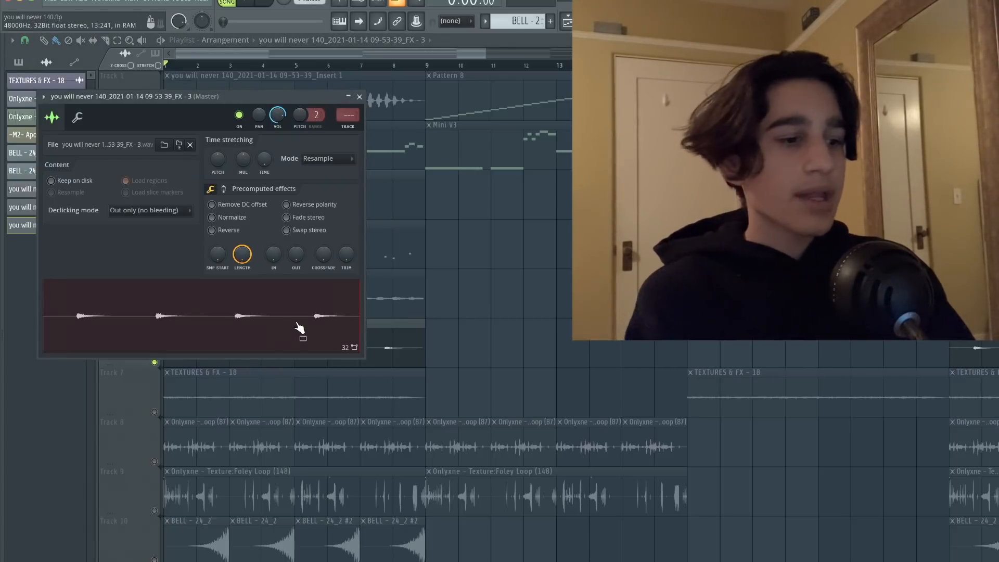
{"action": "key", "text": "Escape"}
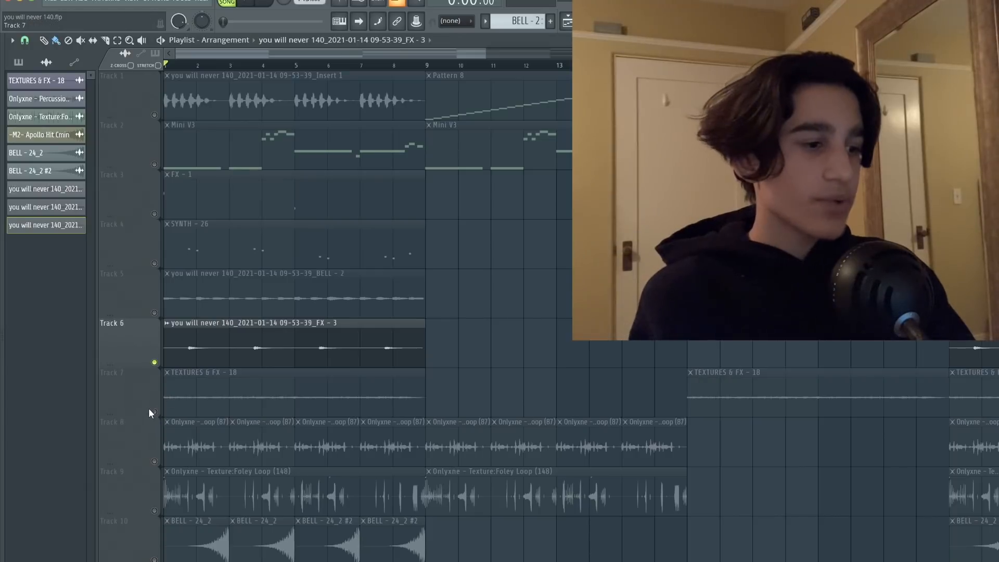
- Open the TEXTURES & FX - 18 sample settings, play the texture at a raised channel volume and undo the volume change
{"action": "double_click", "coordinate": [222, 374]}
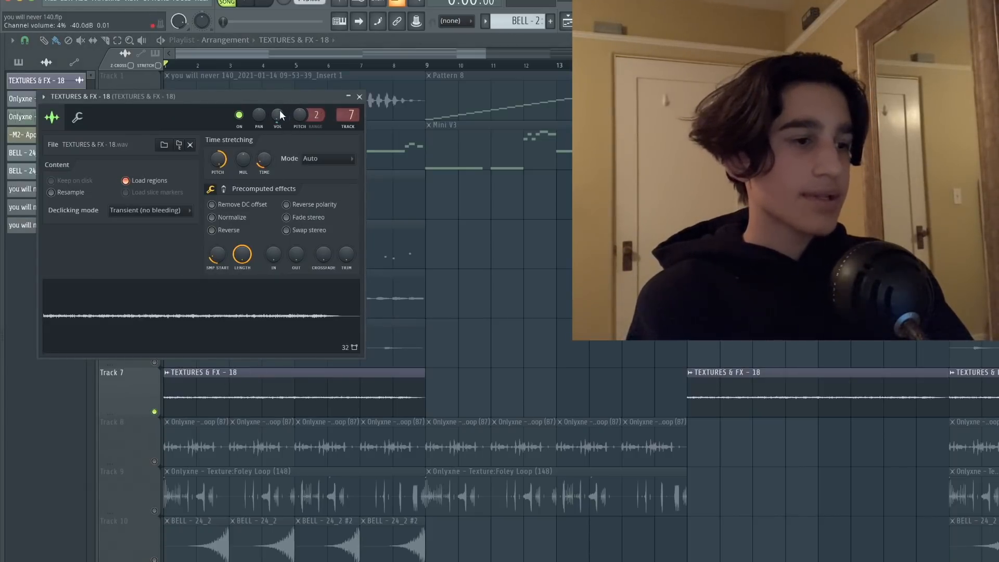
{"action": "key", "text": "space"}
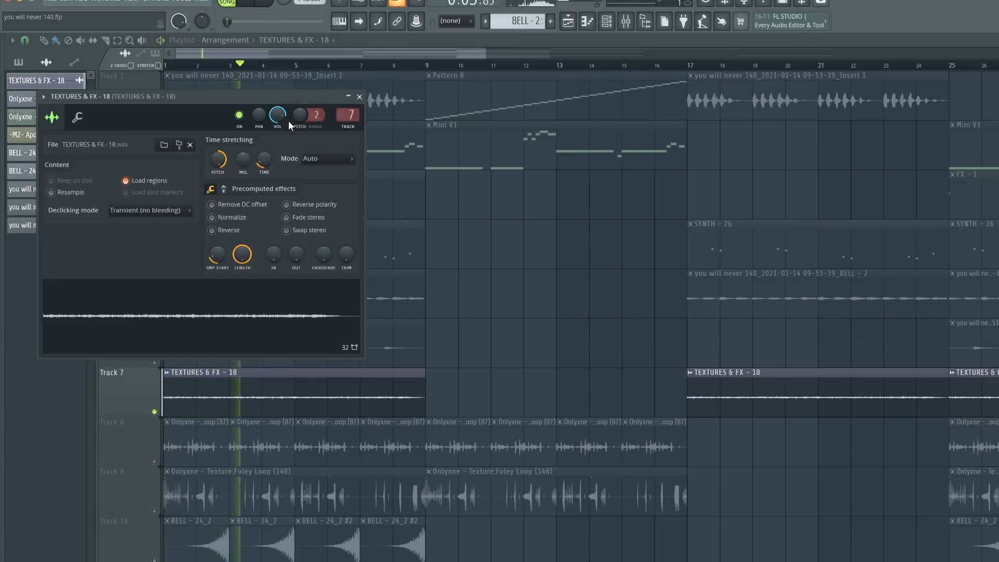
{"action": "key", "text": "space"}
{"action": "key", "text": "ctrl+z"}
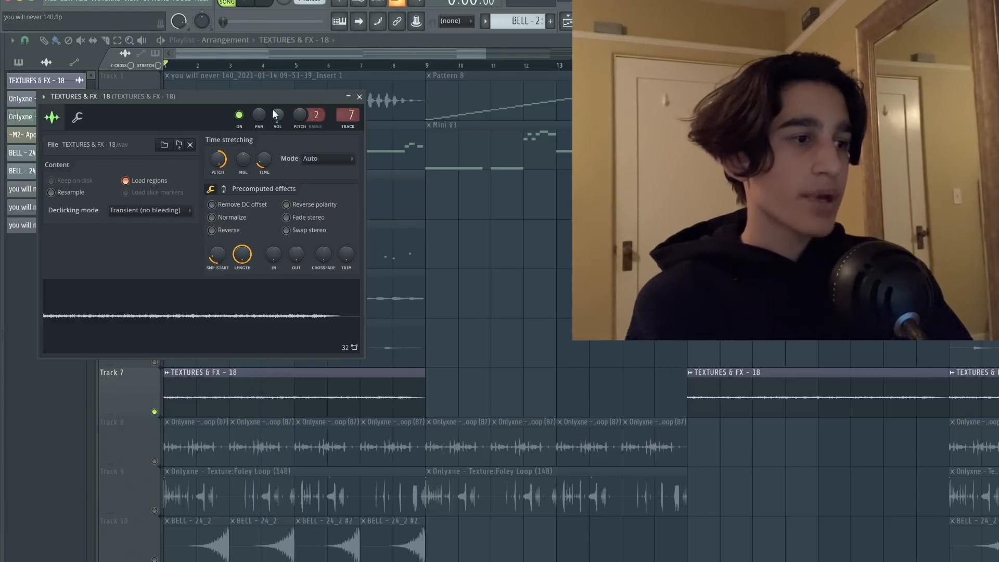
{"action": "key", "text": "Escape"}
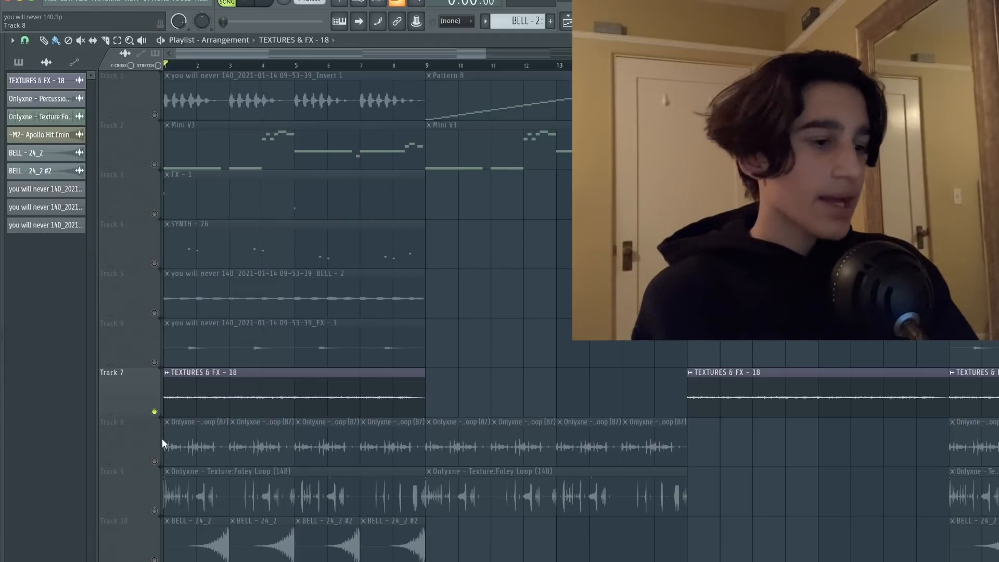
- Solo Track 8 and inspect the pitch setting of the Onlyxne - Percussion Loop (87) sample
{"action": "left_click", "coordinate": [156, 461]}
{"action": "double_click", "coordinate": [175, 452]}
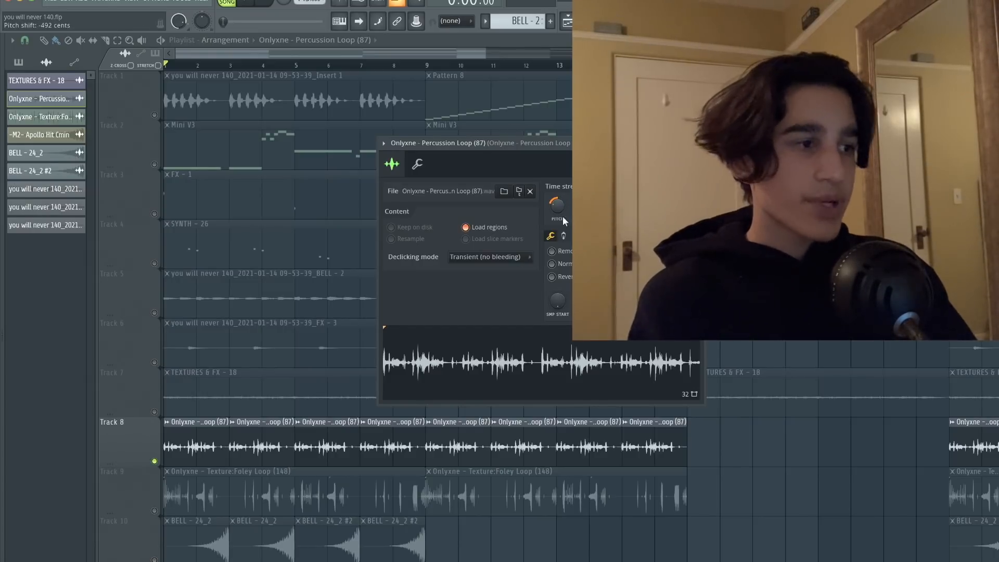
{"action": "key", "text": "Escape"}
- Review the Fruity parametric EQ 2 on the percussion loop's mixer track and play the soloed loop
{"action": "key", "text": "F9"}
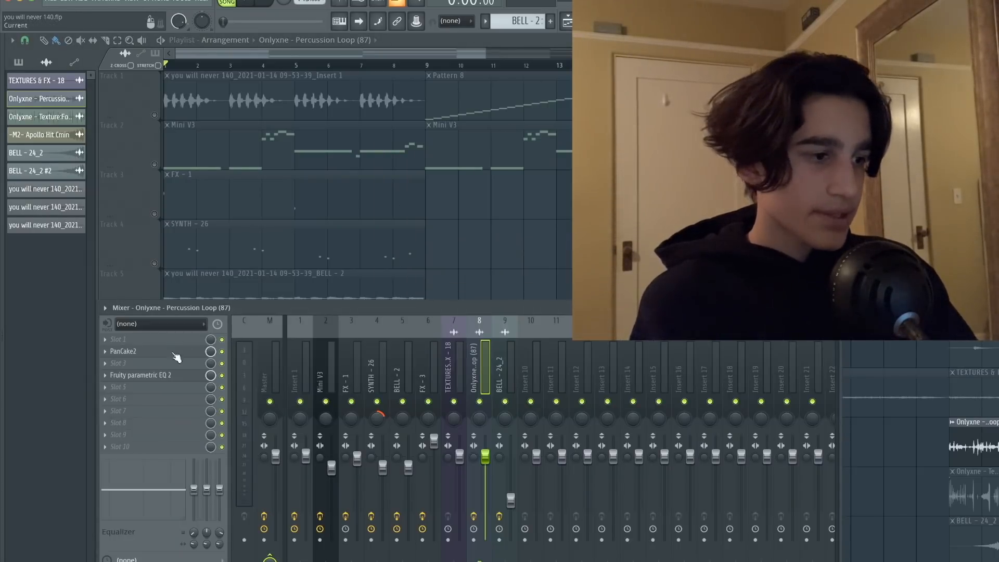
{"action": "left_click", "coordinate": [152, 375]}
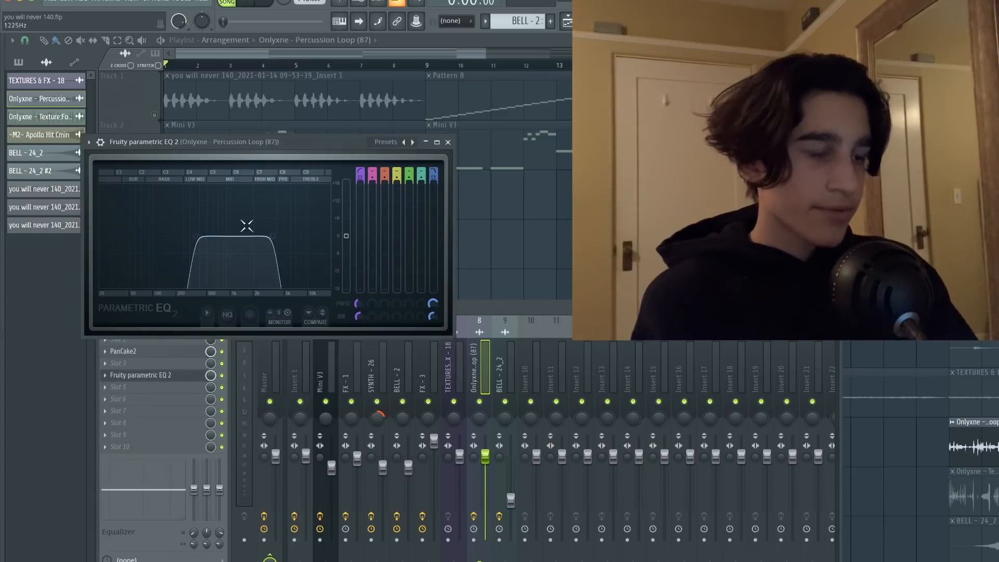
{"action": "key", "text": "Escape"}
{"action": "key", "text": "Escape"}
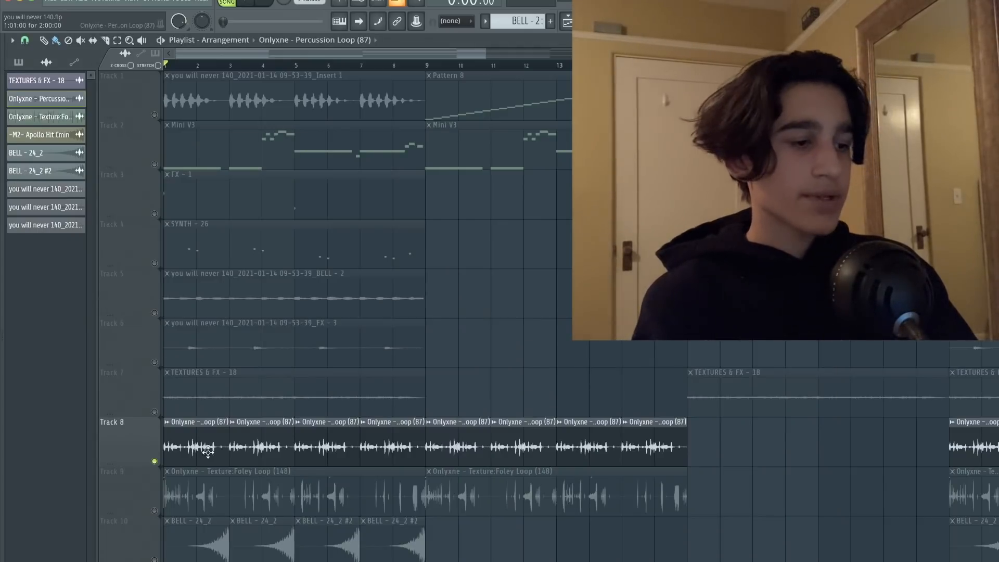
{"action": "key", "text": "space"}
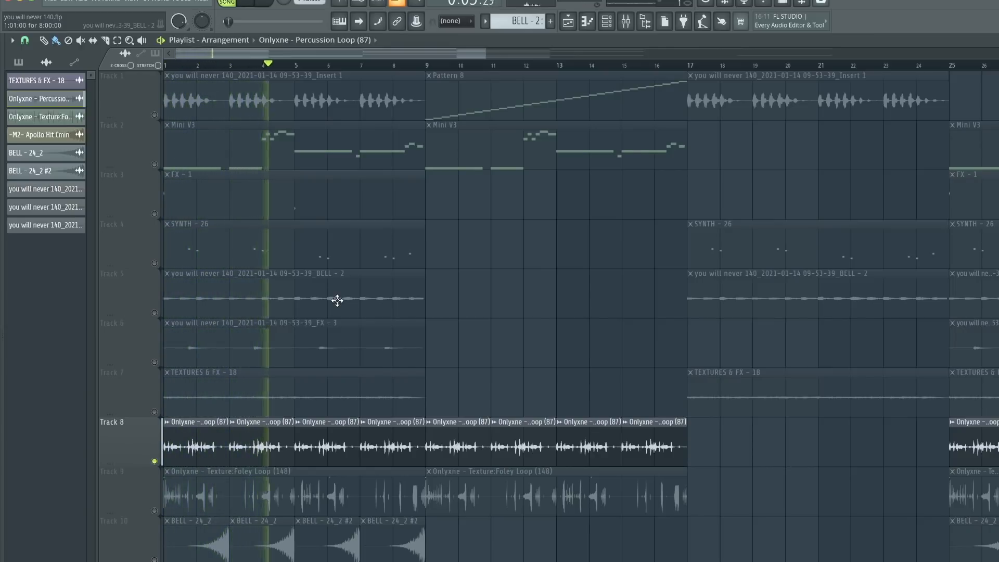
{"action": "key", "text": "space"}
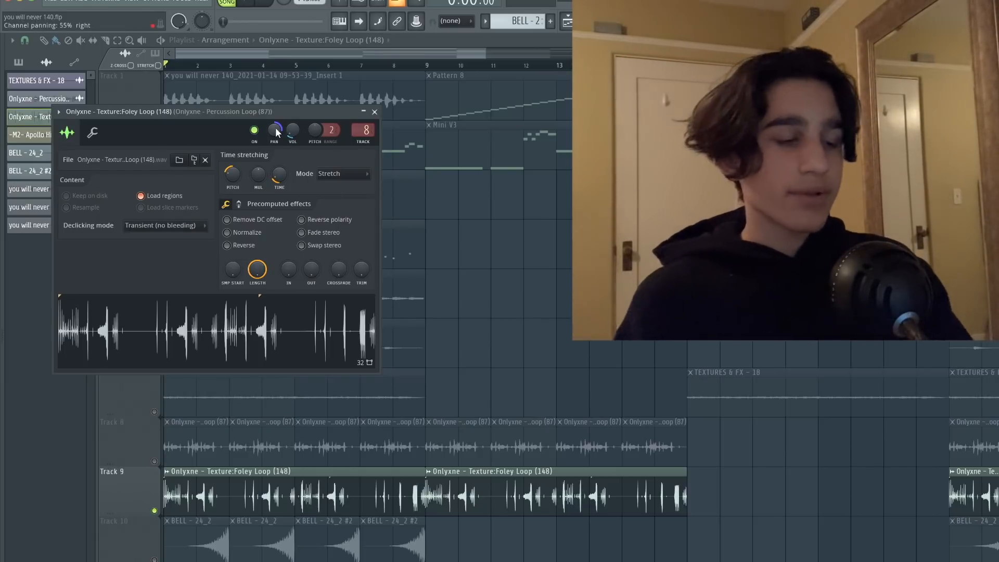
- Close the Onlyxne - Texture:Foley Loop (148) sample settings, check the mixer and play the soloed loop on Track 9
{"action": "key", "text": "Escape"}
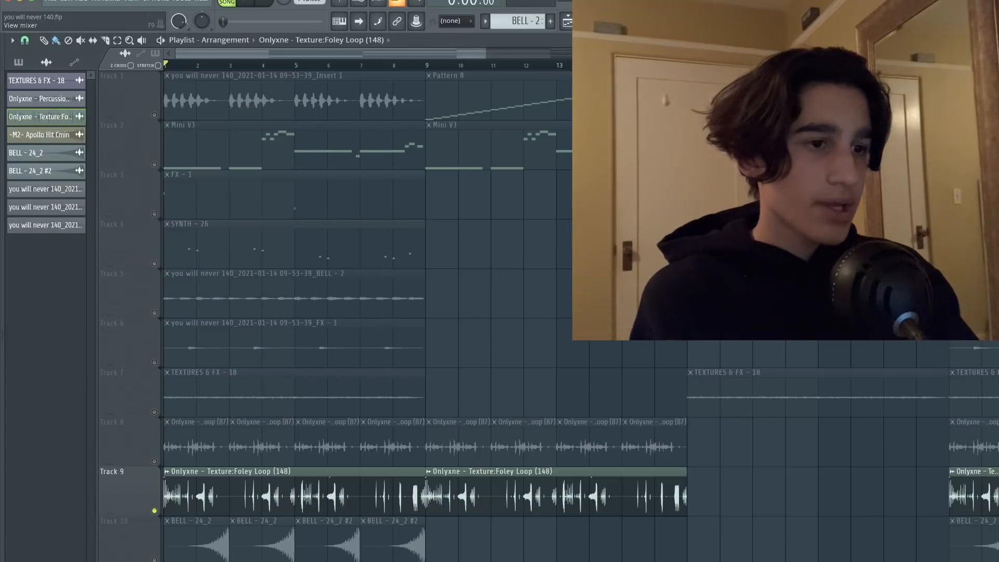
{"action": "key", "text": "F9"}
{"action": "key", "text": "F9"}
{"action": "key", "text": "space"}
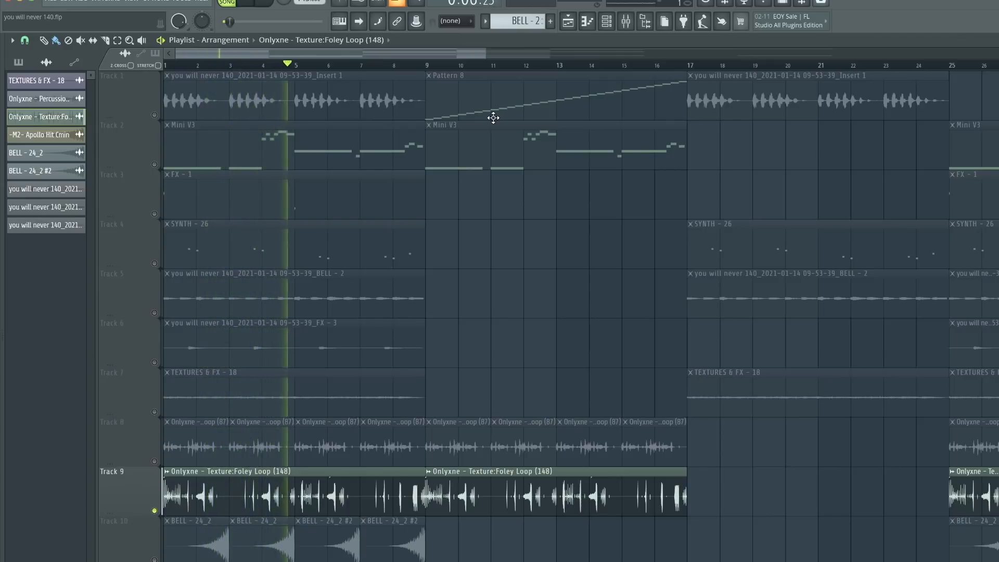
{"action": "key", "text": "space"}
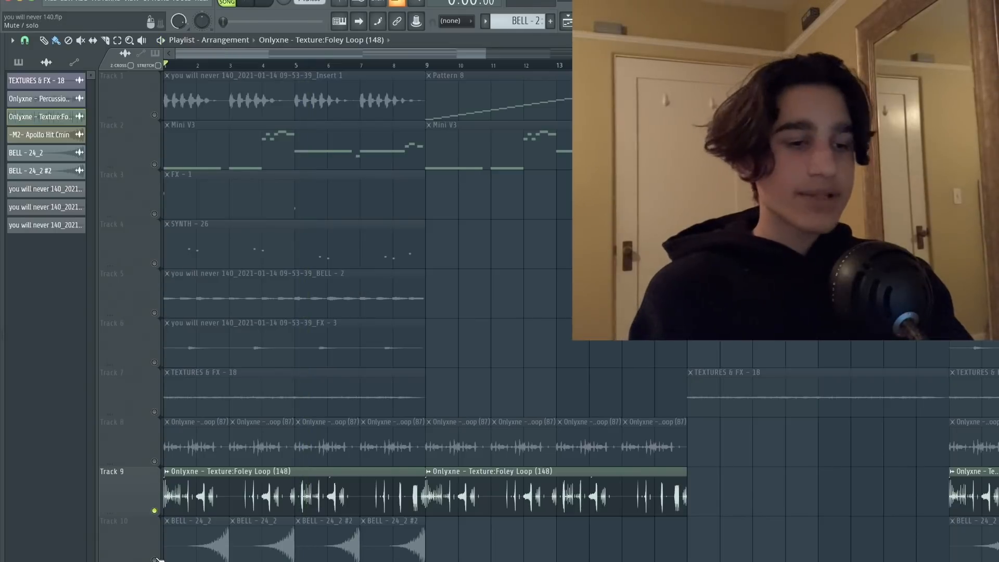
- Solo Track 10, play the BELL - 24_2 clips and review the PanCake2 settings on their mixer track
{"action": "left_click", "coordinate": [155, 560]}
{"action": "double_click", "coordinate": [174, 543]}
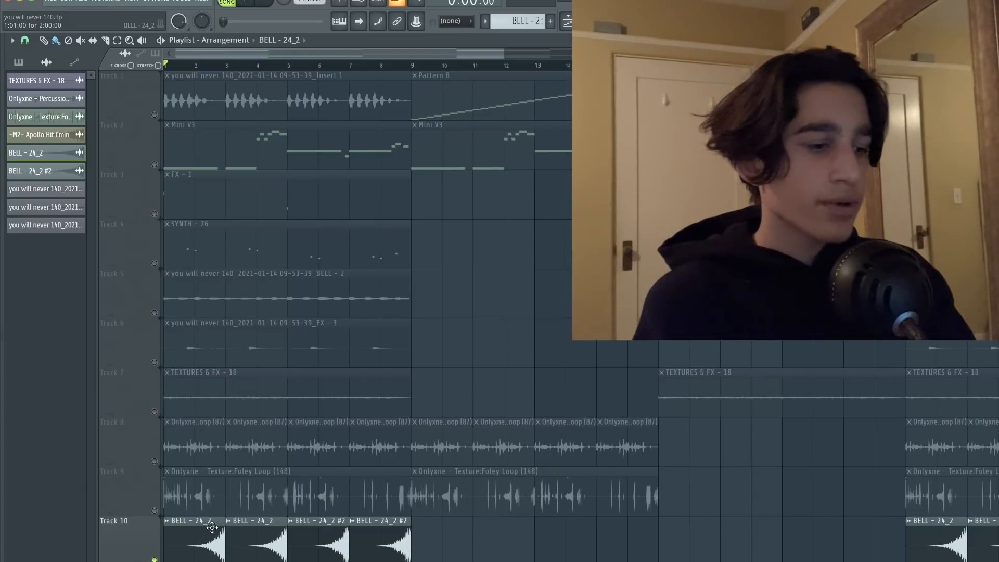
{"action": "key", "text": "space"}
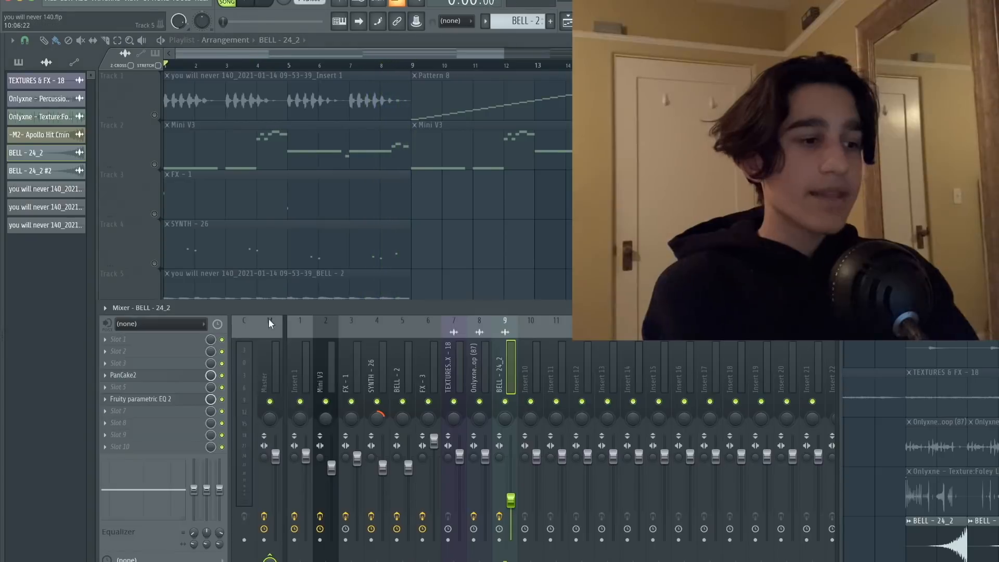
{"action": "left_click", "coordinate": [157, 375]}
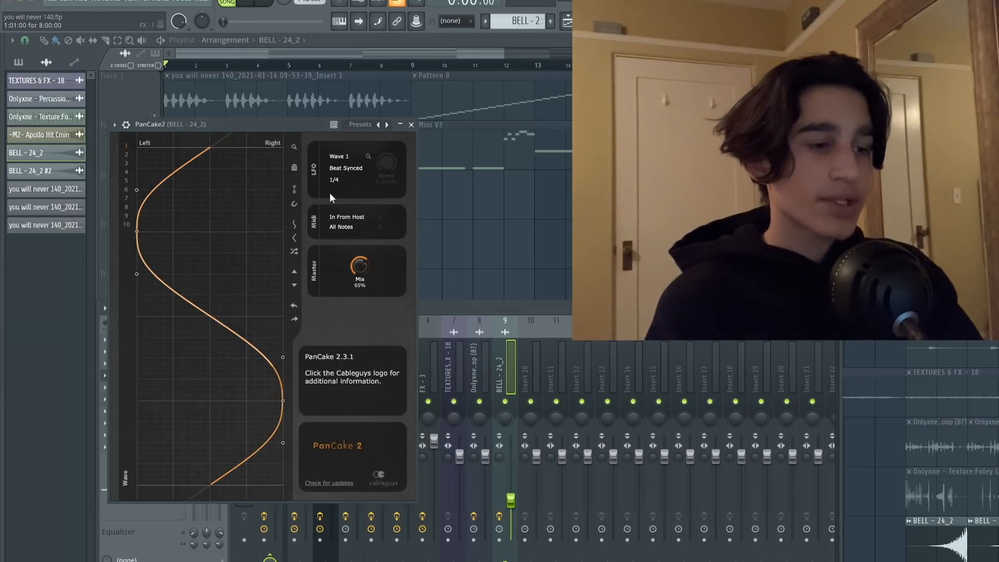
- Close the PanCake2 settings and review the Fruity parametric EQ 2 on the BELL - 24_2 mixer track
{"action": "key", "text": "Escape"}
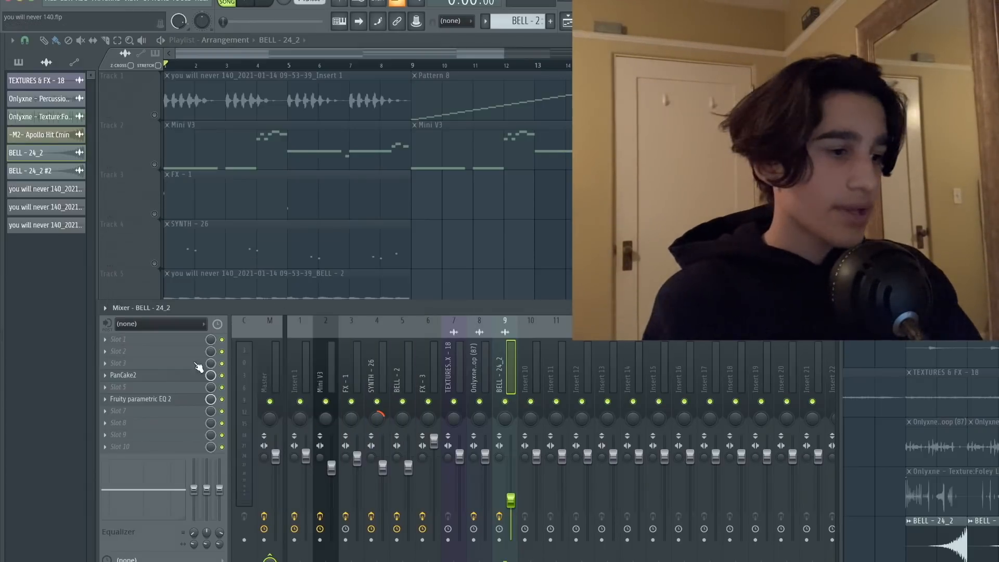
{"action": "left_click", "coordinate": [149, 399]}
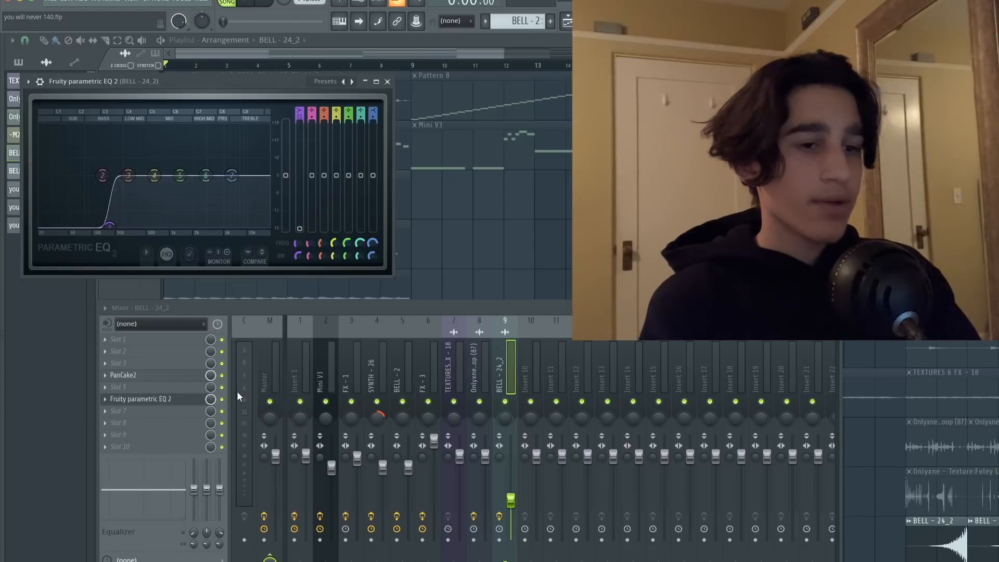
{"action": "key", "text": "Escape"}
{"action": "key", "text": "Escape"}
- Unsolo the playlist so that all tracks are active again, and play the full arrangement from the start
{"action": "scroll", "coordinate": [236, 393], "scroll_direction": "down", "scroll_amount": 5}
{"action": "right_click", "coordinate": [155, 215]}
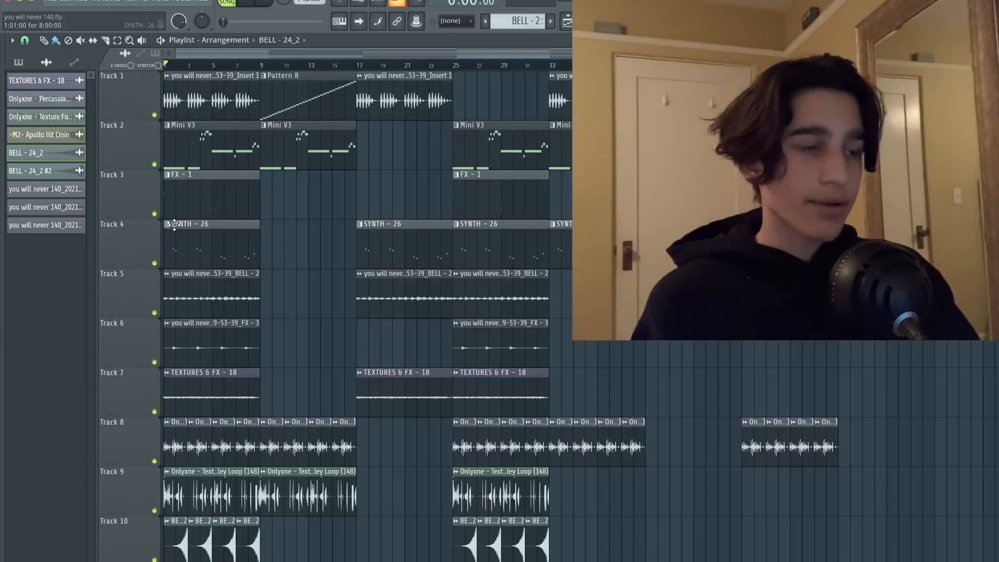
{"action": "key", "text": "space"}
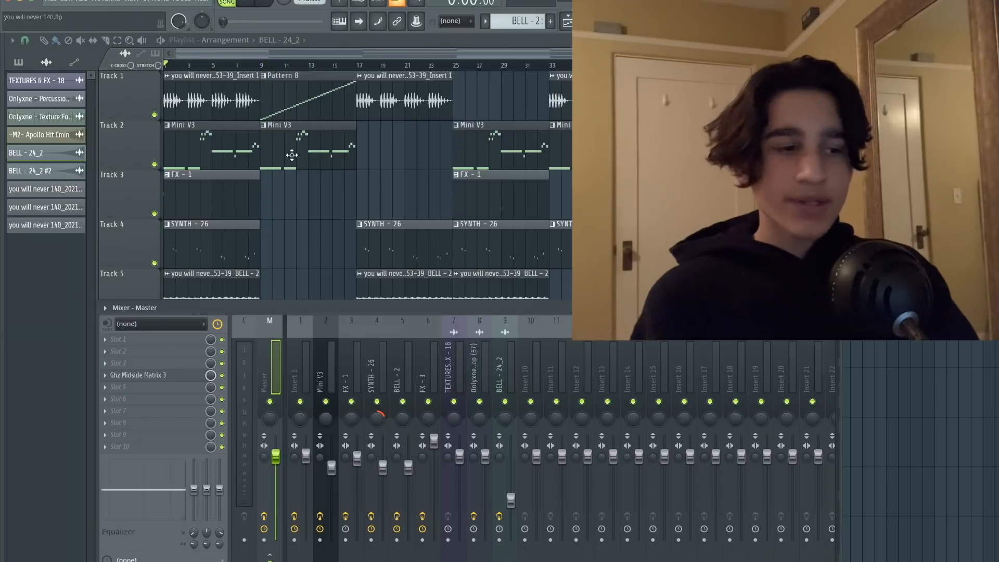
- Review the mid and side levels of Ghz Midside Matrix 3 on the Master track and return to the playlist
{"action": "left_click", "coordinate": [156, 376]}
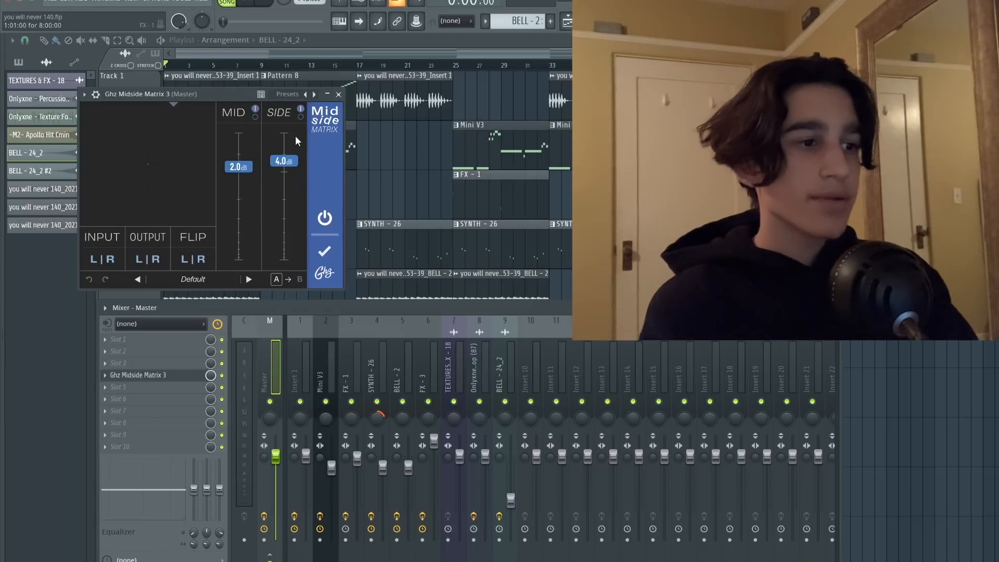
{"action": "key", "text": "F5"}
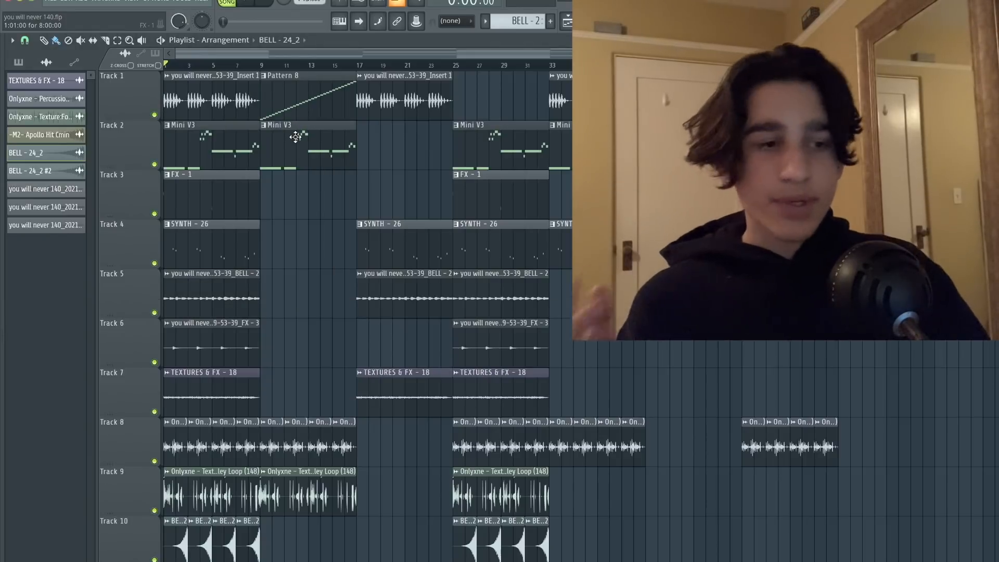